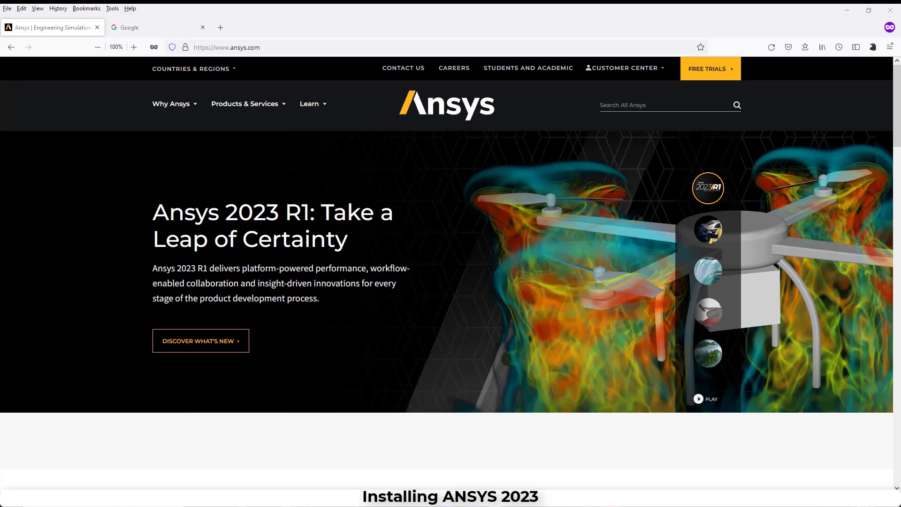
In the Google tab, search for 'ansys student' using the autocomplete suggestion
{"action": "left_click", "coordinate": [162, 27]}
{"action": "left_click", "coordinate": [342, 241]}
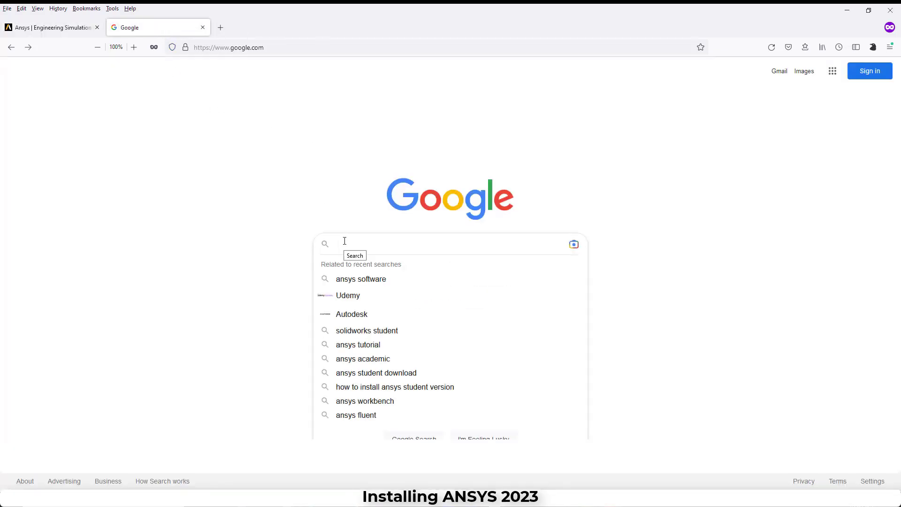
{"action": "type", "text": "ans"}
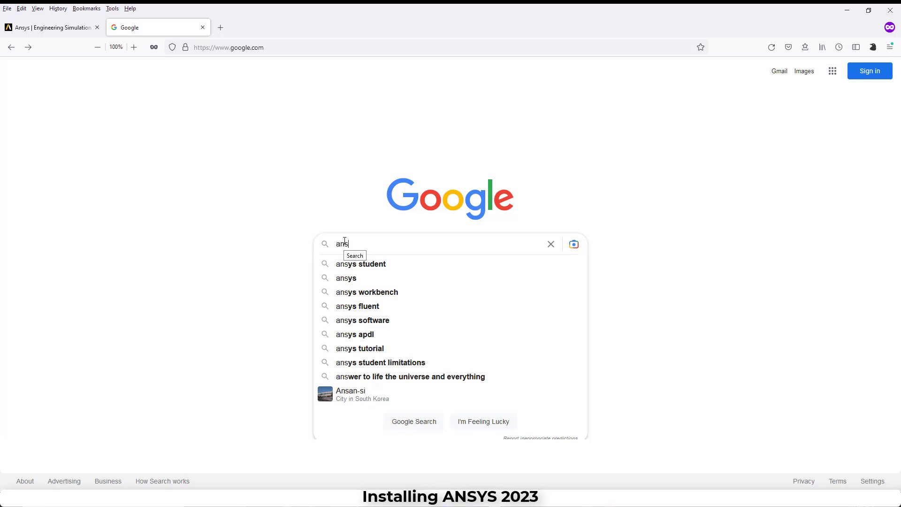
{"action": "key", "text": "Down"}
{"action": "key", "text": "Return"}
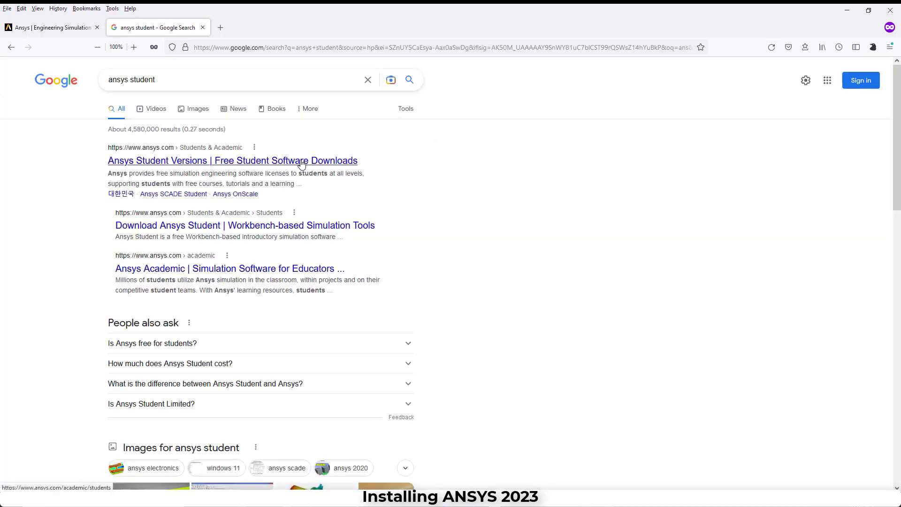
Open the Ansys Student Versions result, then its Ansys Student product card
{"action": "left_click", "coordinate": [307, 163]}
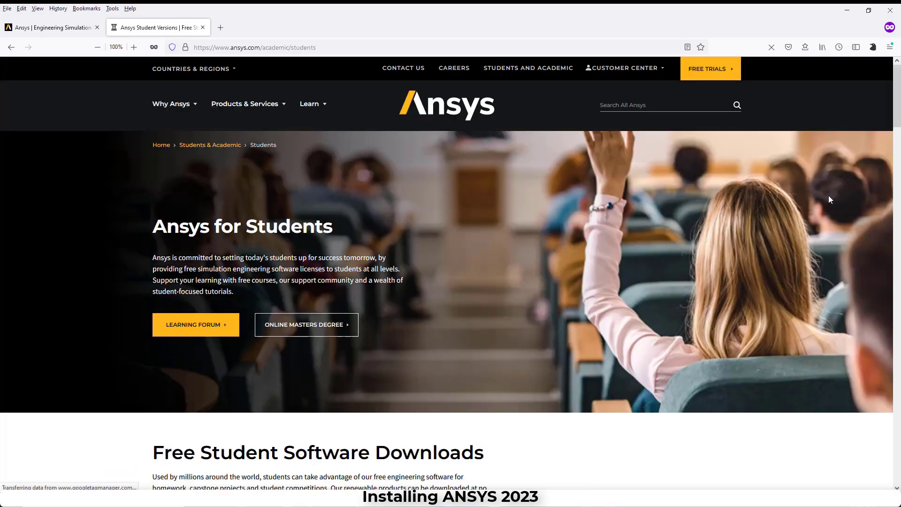
{"action": "scroll", "coordinate": [829, 200], "scroll_direction": "down", "scroll_amount": 7}
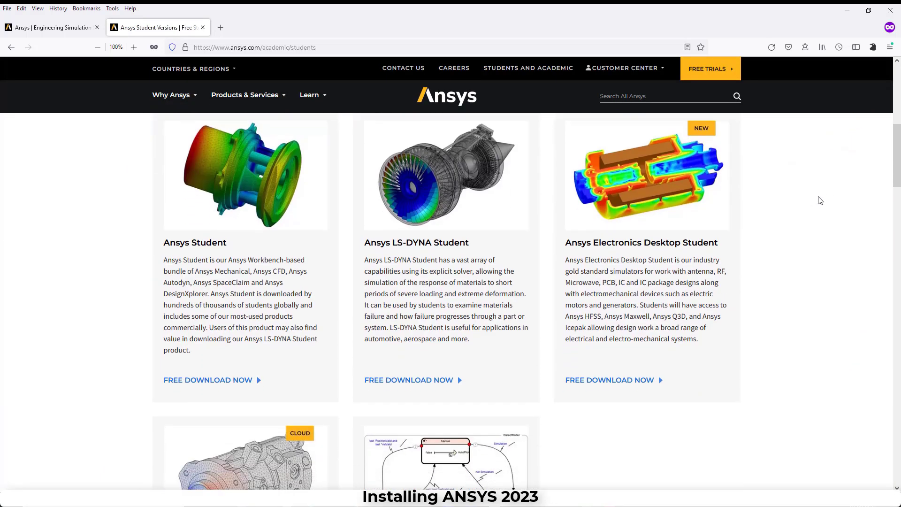
{"action": "scroll", "coordinate": [820, 200], "scroll_direction": "up", "scroll_amount": 1}
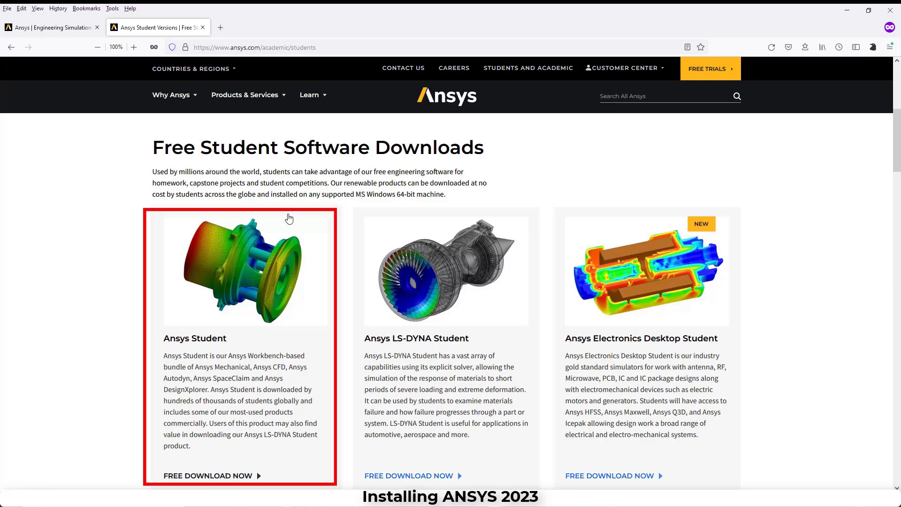
{"action": "left_click", "coordinate": [247, 298]}
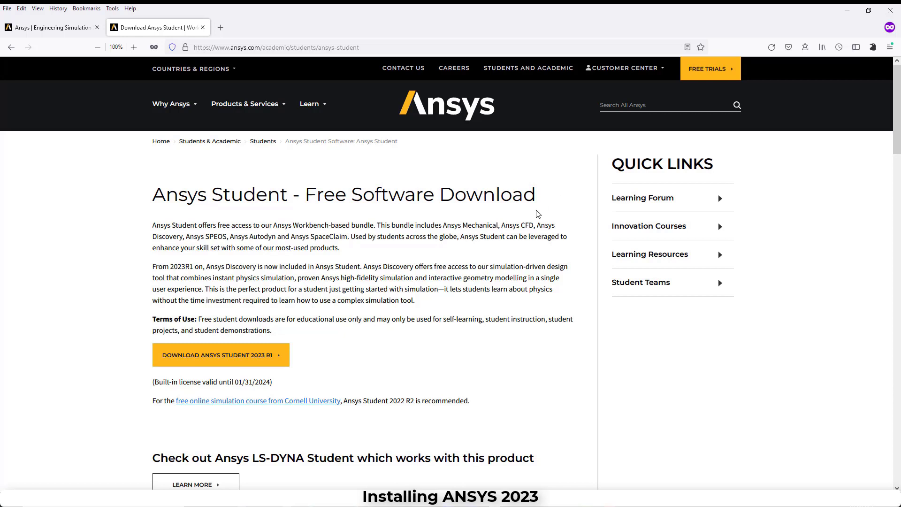
{"action": "scroll", "coordinate": [529, 218], "scroll_direction": "down", "scroll_amount": 2}
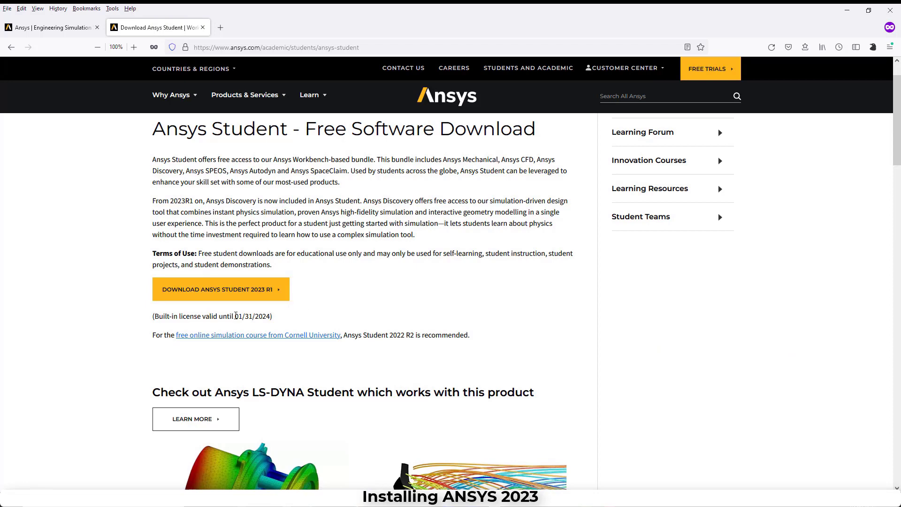
{"action": "left_click_drag", "start_coordinate": [236, 316], "coordinate": [272, 315]}
Download Ansys Student 2023 R1, saving the zip into D:\ANSYS Student
{"action": "left_click", "coordinate": [315, 307]}
{"action": "scroll", "coordinate": [288, 246], "scroll_direction": "down", "scroll_amount": 1}
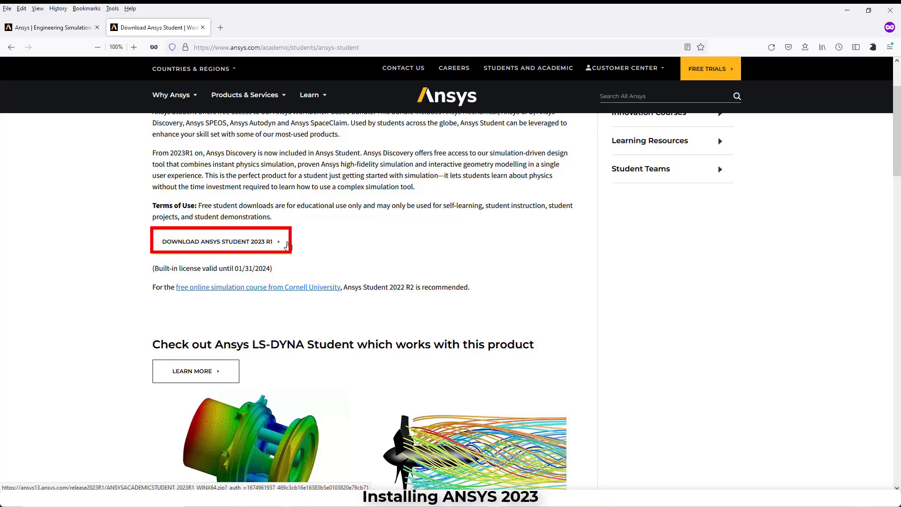
{"action": "left_click", "coordinate": [276, 246]}
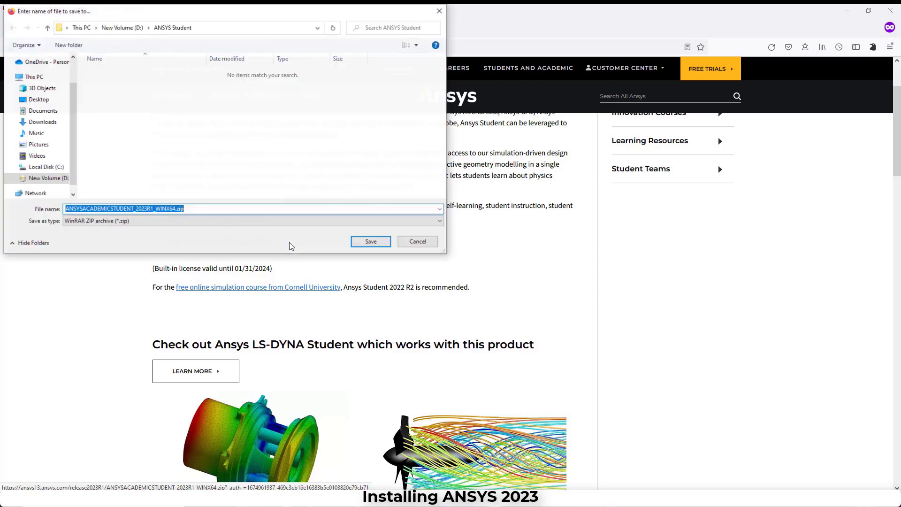
{"action": "left_click", "coordinate": [373, 242]}
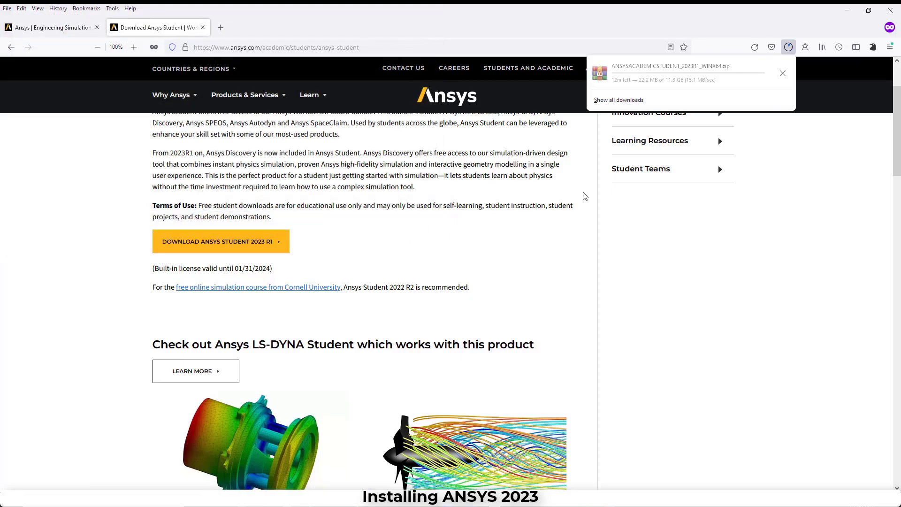
{"action": "left_click", "coordinate": [514, 237]}
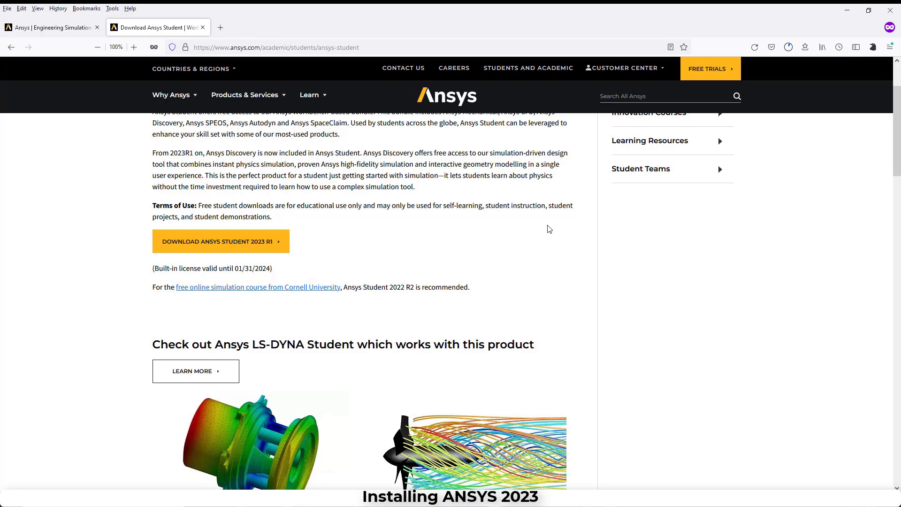
{"action": "scroll", "coordinate": [549, 229], "scroll_direction": "down", "scroll_amount": 4}
{"action": "scroll", "coordinate": [563, 229], "scroll_direction": "down", "scroll_amount": 3}
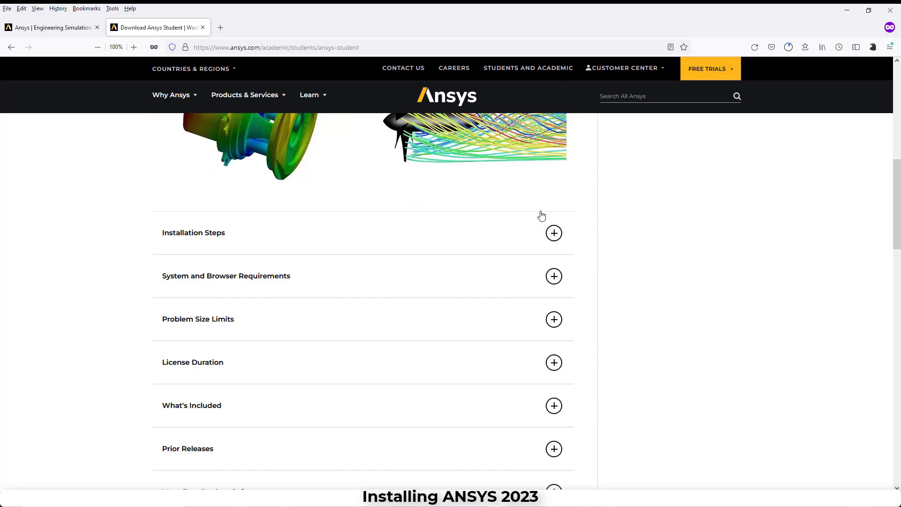
{"action": "scroll", "coordinate": [541, 211], "scroll_direction": "down", "scroll_amount": 1}
{"action": "scroll", "coordinate": [553, 208], "scroll_direction": "up", "scroll_amount": 1}
Expand Installation Steps, then bring the Ansys platform support PDF to the front
{"action": "left_click", "coordinate": [553, 232]}
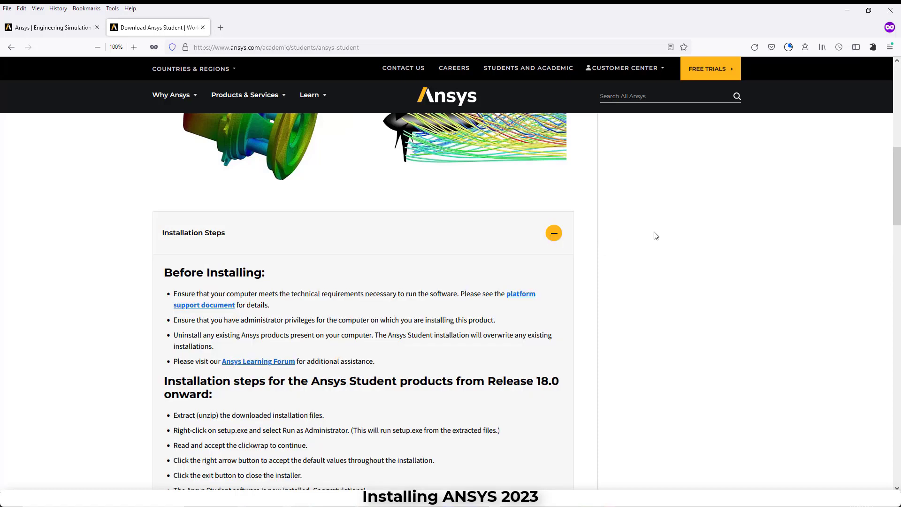
{"action": "scroll", "coordinate": [615, 238], "scroll_direction": "down", "scroll_amount": 2}
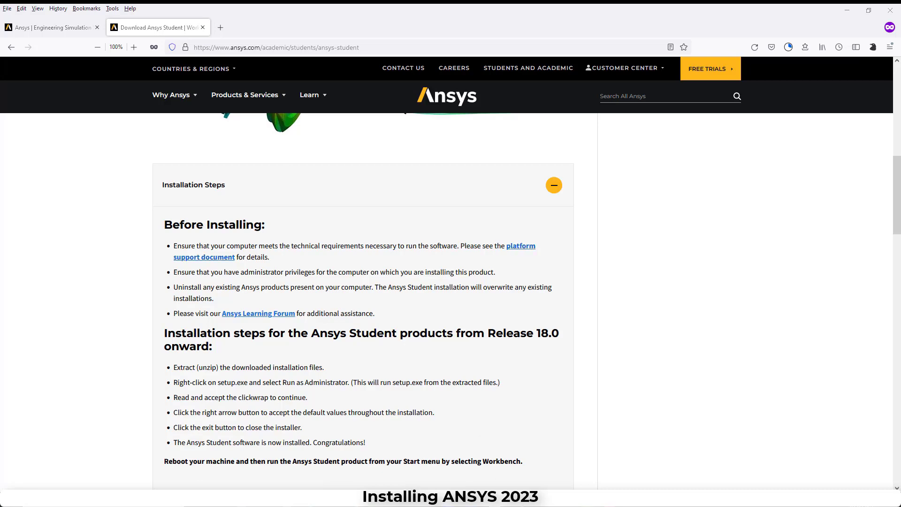
{"action": "mouse_move", "coordinate": [518, 498]}
{"action": "left_click", "coordinate": [464, 453]}
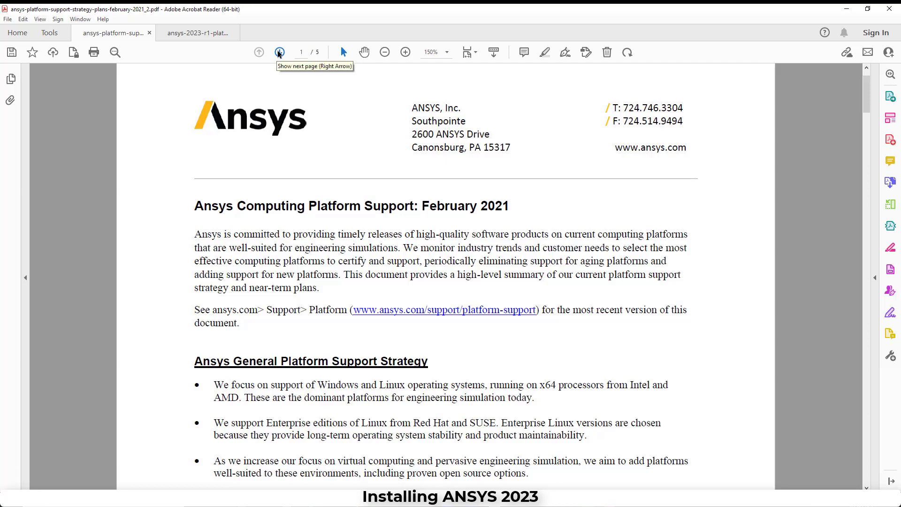
Go to page 2 of the PDF and highlight the 2019 and 2021 years in Table 1
{"action": "left_click", "coordinate": [279, 52]}
{"action": "scroll", "coordinate": [408, 298], "scroll_direction": "down", "scroll_amount": 2}
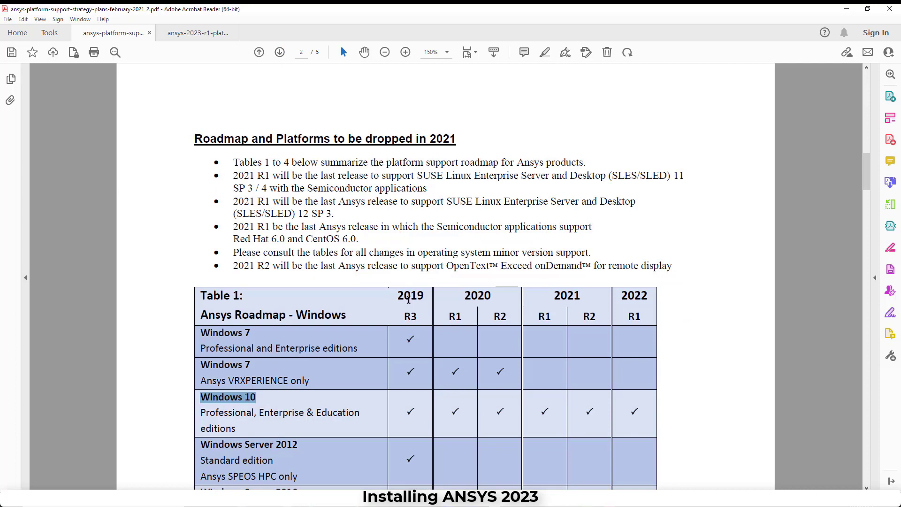
{"action": "scroll", "coordinate": [408, 299], "scroll_direction": "down", "scroll_amount": 2}
{"action": "scroll", "coordinate": [454, 322], "scroll_direction": "down", "scroll_amount": 2}
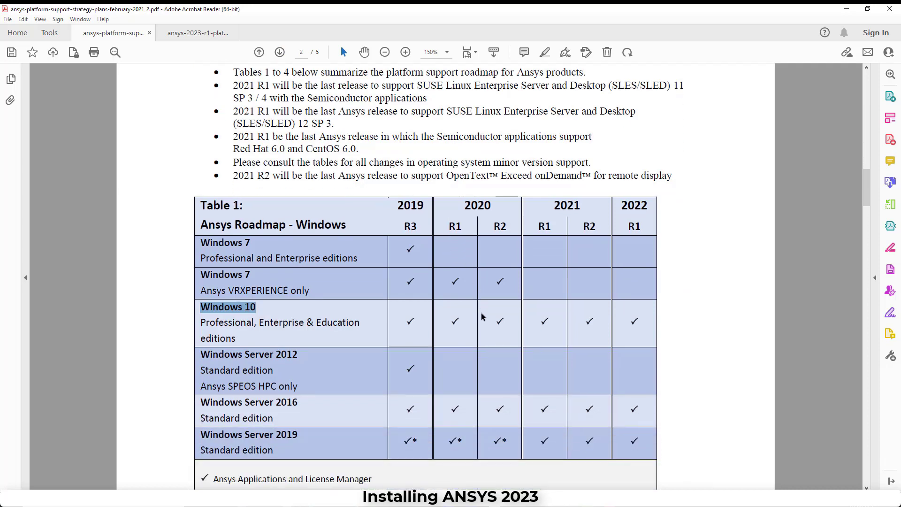
{"action": "left_click_drag", "start_coordinate": [398, 199], "coordinate": [491, 199]}
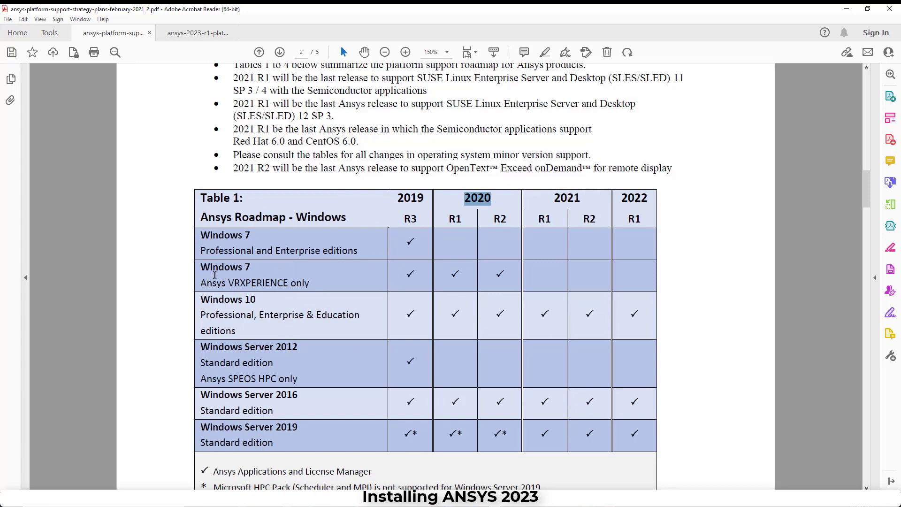
{"action": "left_click", "coordinate": [250, 299]}
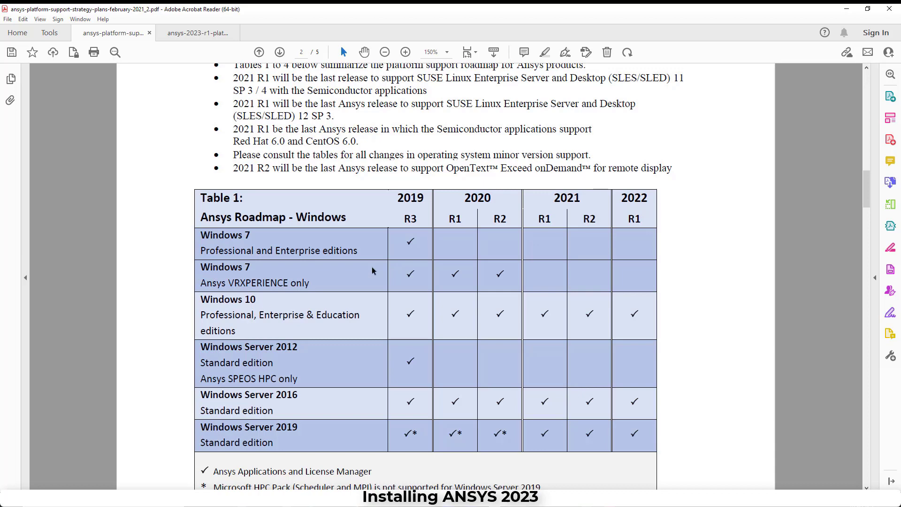
{"action": "left_click_drag", "start_coordinate": [554, 198], "coordinate": [657, 197]}
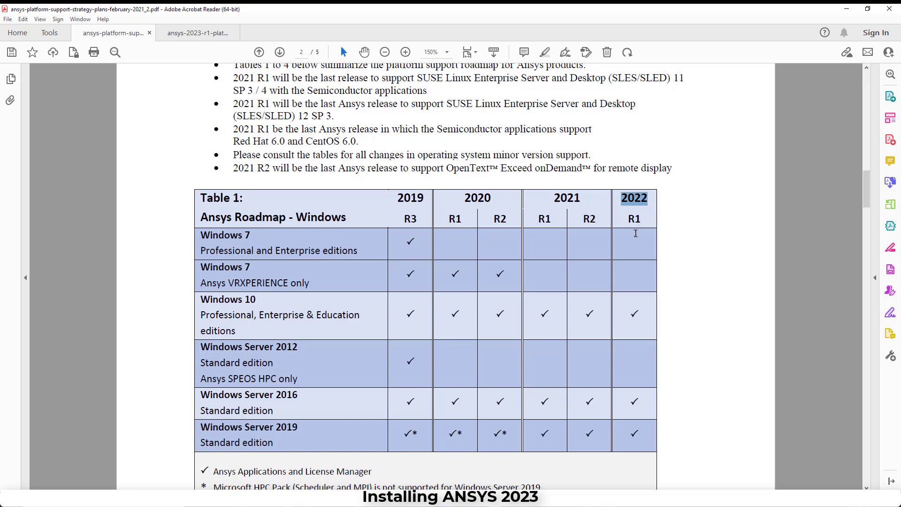
{"action": "left_click", "coordinate": [665, 231]}
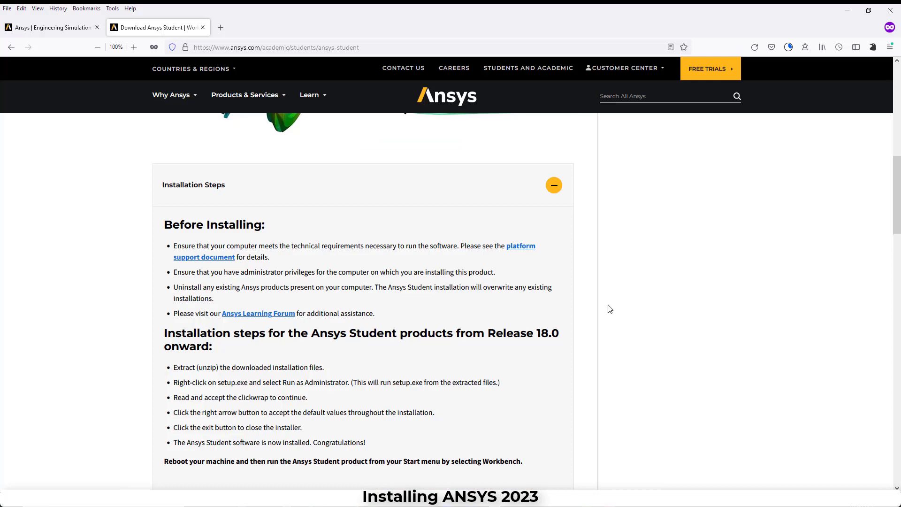
{"action": "scroll", "coordinate": [544, 289], "scroll_direction": "down", "scroll_amount": 5}
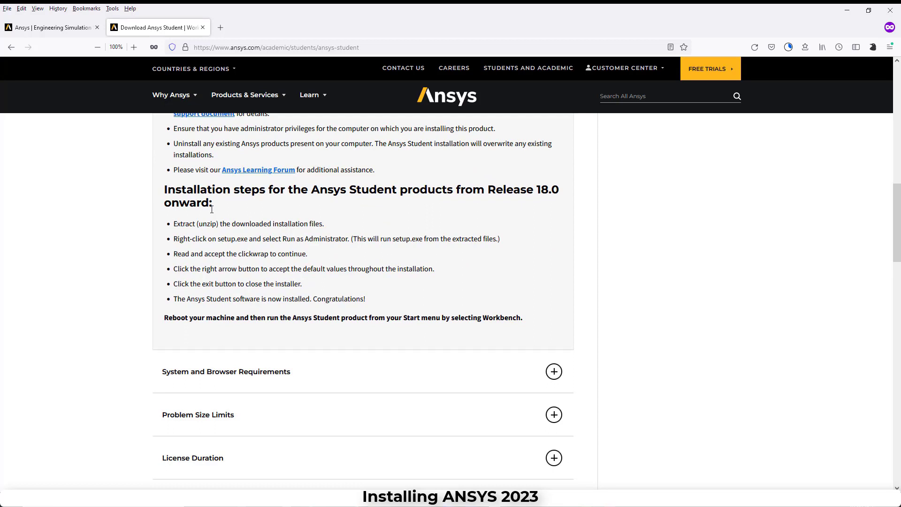
{"action": "scroll", "coordinate": [211, 209], "scroll_direction": "down", "scroll_amount": 2}
{"action": "left_click", "coordinate": [406, 278]}
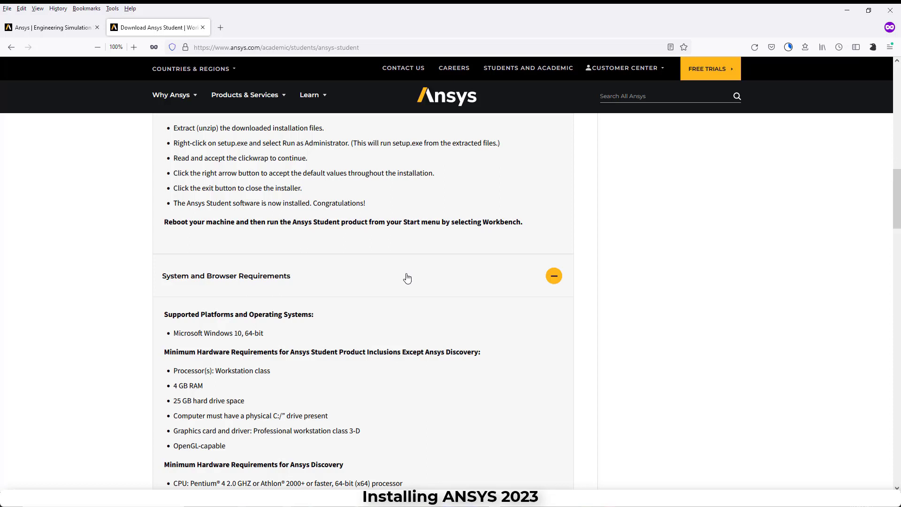
{"action": "scroll", "coordinate": [457, 255], "scroll_direction": "down", "scroll_amount": 1}
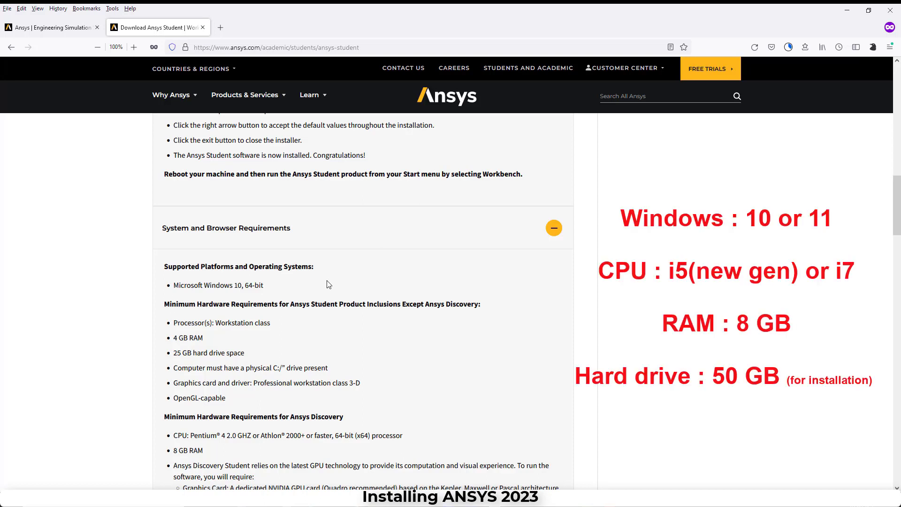
{"action": "scroll", "coordinate": [328, 281], "scroll_direction": "down", "scroll_amount": 1}
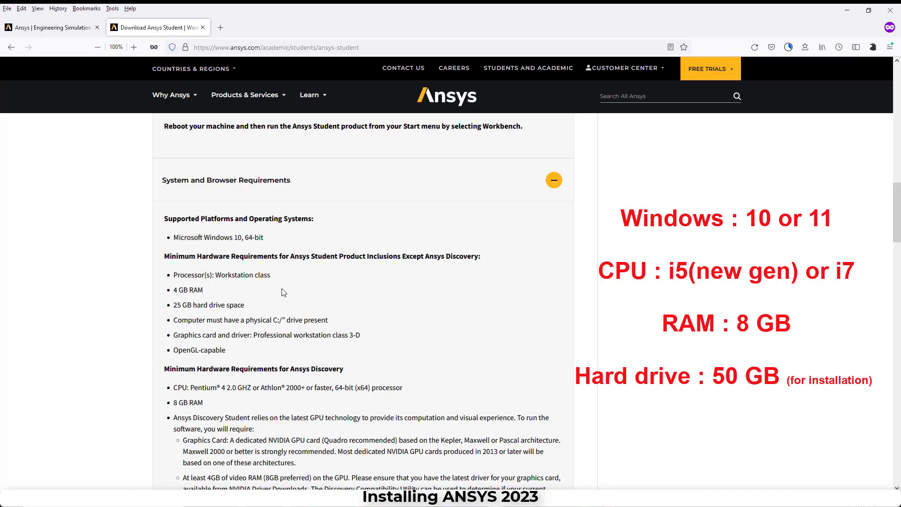
{"action": "scroll", "coordinate": [334, 295], "scroll_direction": "down", "scroll_amount": 7}
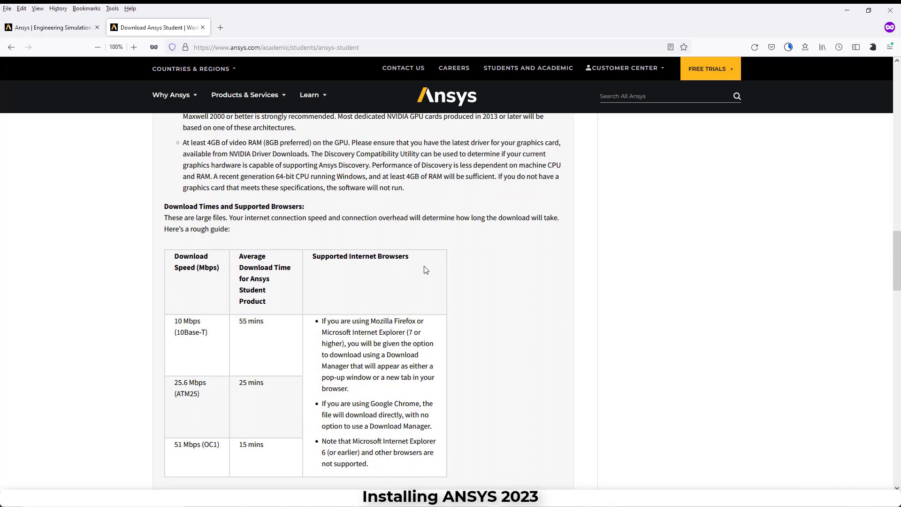
{"action": "scroll", "coordinate": [426, 267], "scroll_direction": "down", "scroll_amount": 3}
{"action": "scroll", "coordinate": [427, 263], "scroll_direction": "down", "scroll_amount": 2}
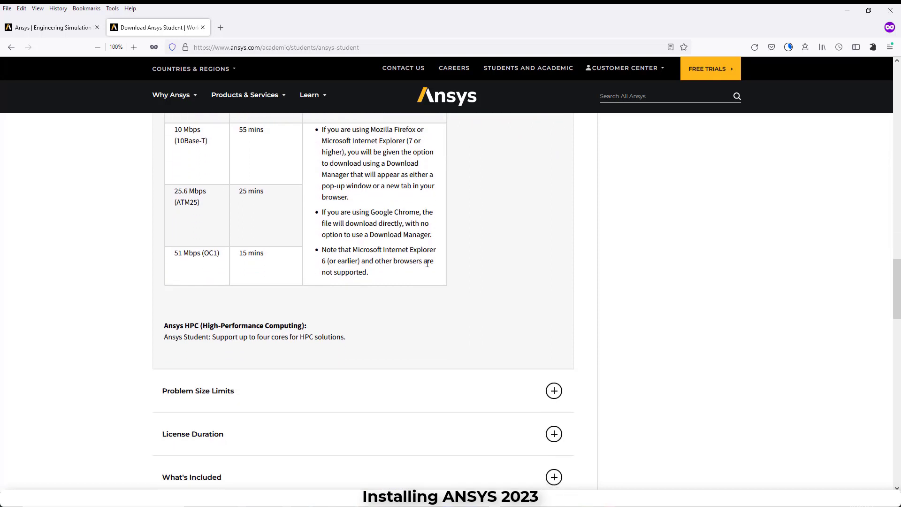
{"action": "scroll", "coordinate": [486, 324], "scroll_direction": "down", "scroll_amount": 1}
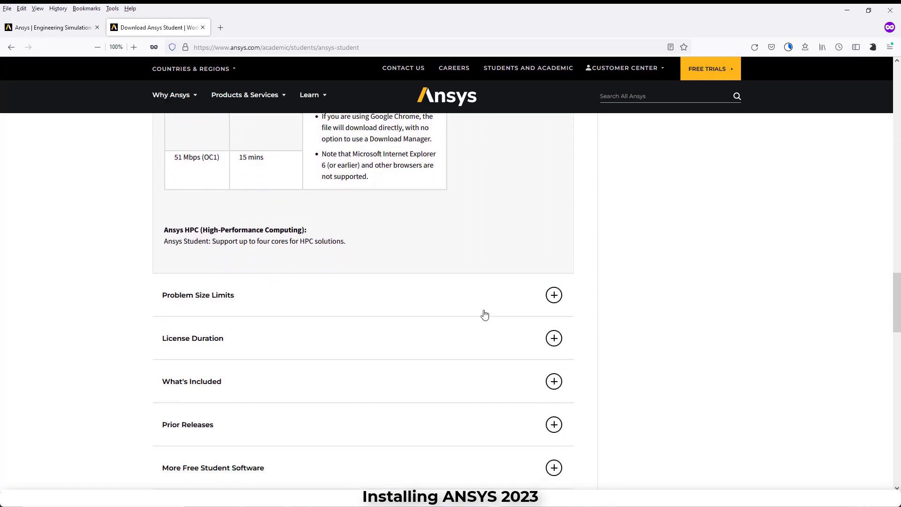
Expand Problem Size Limits and highlight the 128K structural node limit
{"action": "left_click", "coordinate": [496, 294]}
{"action": "scroll", "coordinate": [496, 294], "scroll_direction": "down", "scroll_amount": 1}
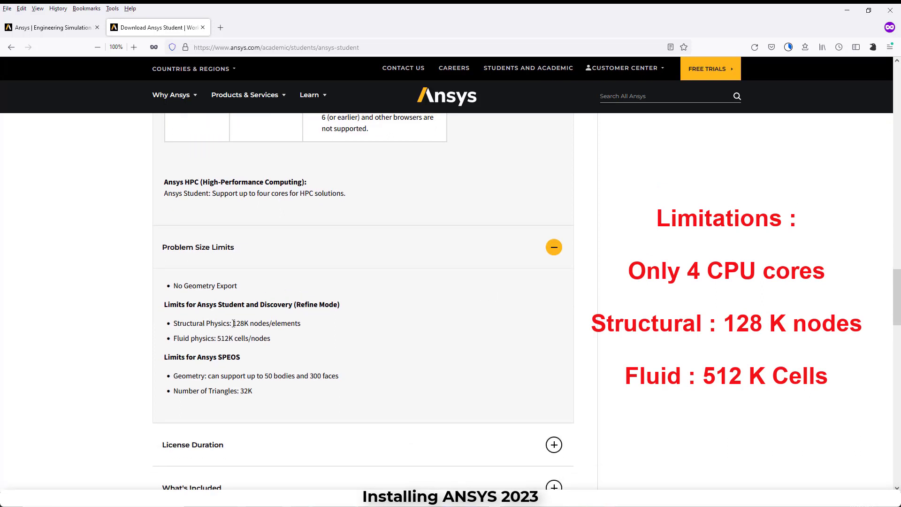
{"action": "left_click_drag", "start_coordinate": [233, 323], "coordinate": [251, 323]}
{"action": "left_click", "coordinate": [317, 326]}
{"action": "scroll", "coordinate": [310, 309], "scroll_direction": "down", "scroll_amount": 1}
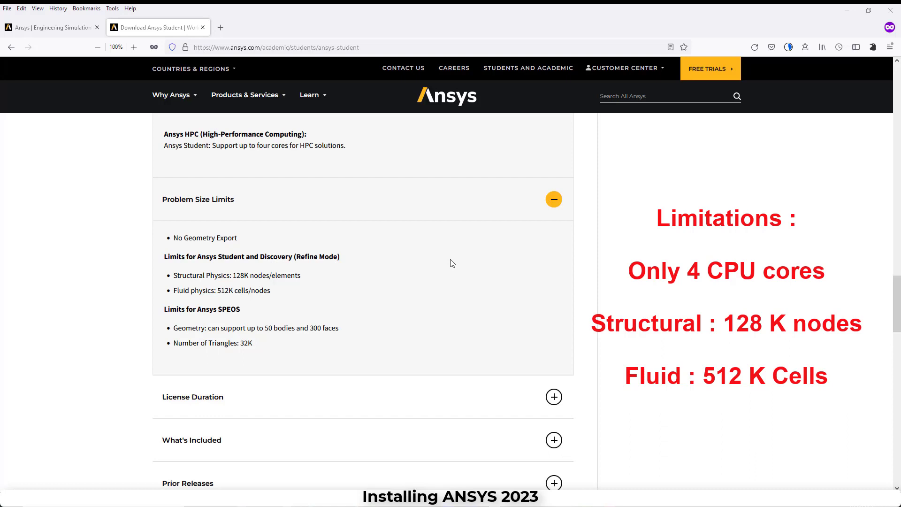
{"action": "scroll", "coordinate": [452, 263], "scroll_direction": "down", "scroll_amount": 2}
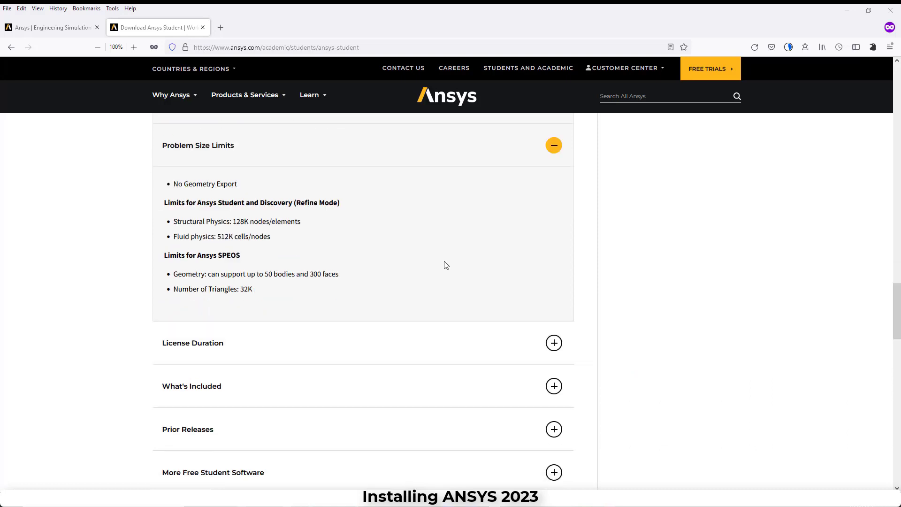
Expand License Duration and What's Included, then scroll through the bundled applications list
{"action": "left_click", "coordinate": [441, 306]}
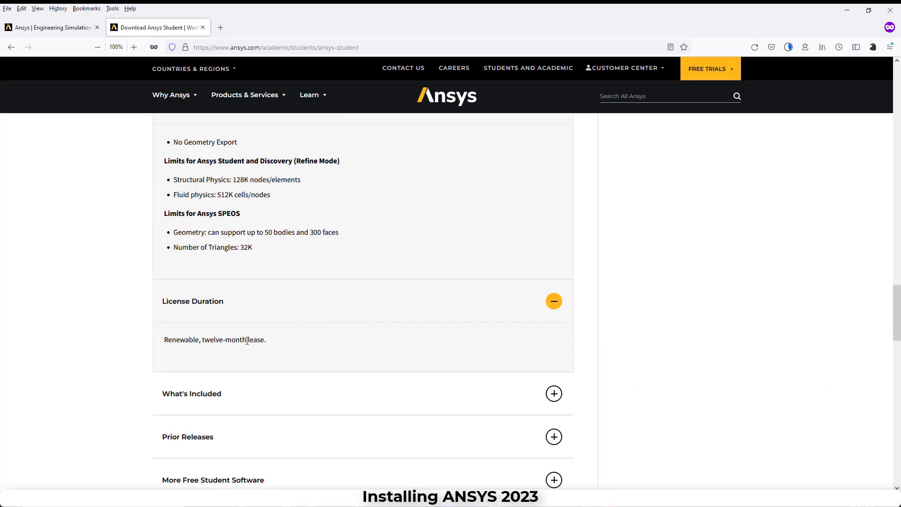
{"action": "scroll", "coordinate": [544, 346], "scroll_direction": "down", "scroll_amount": 1}
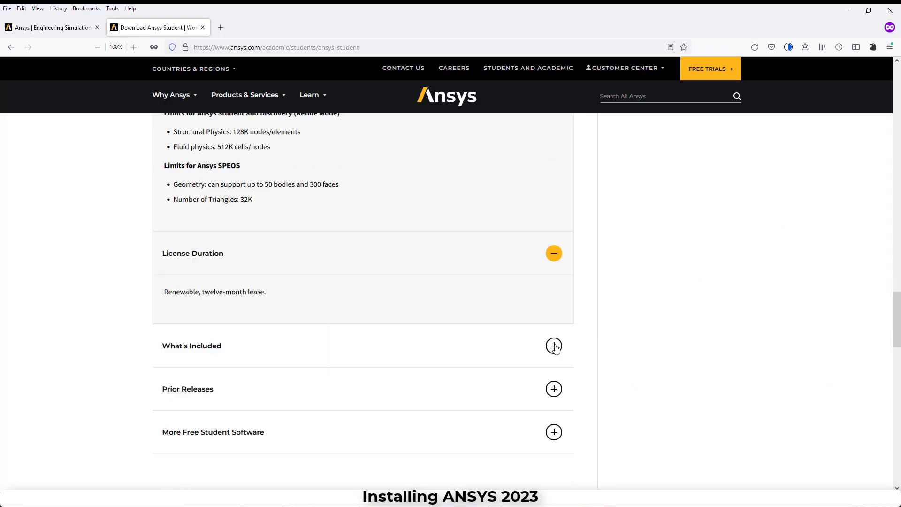
{"action": "left_click", "coordinate": [554, 346]}
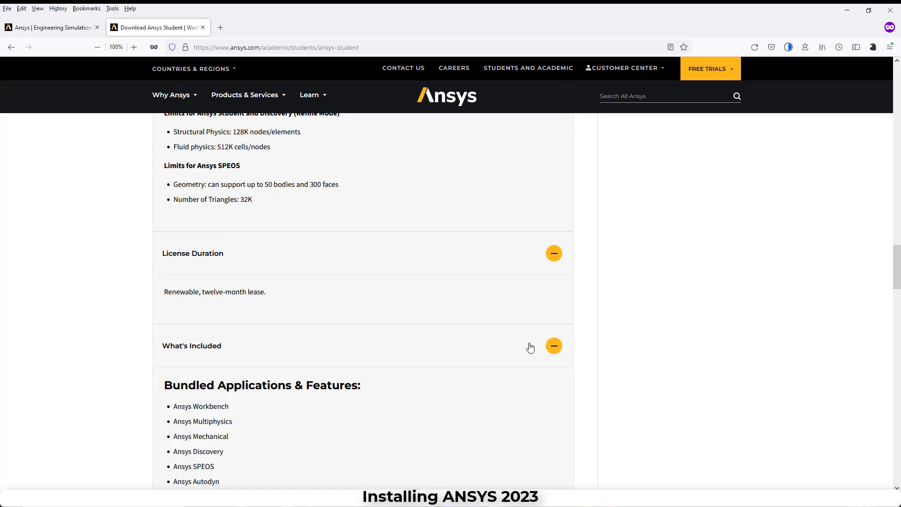
{"action": "scroll", "coordinate": [424, 345], "scroll_direction": "down", "scroll_amount": 1}
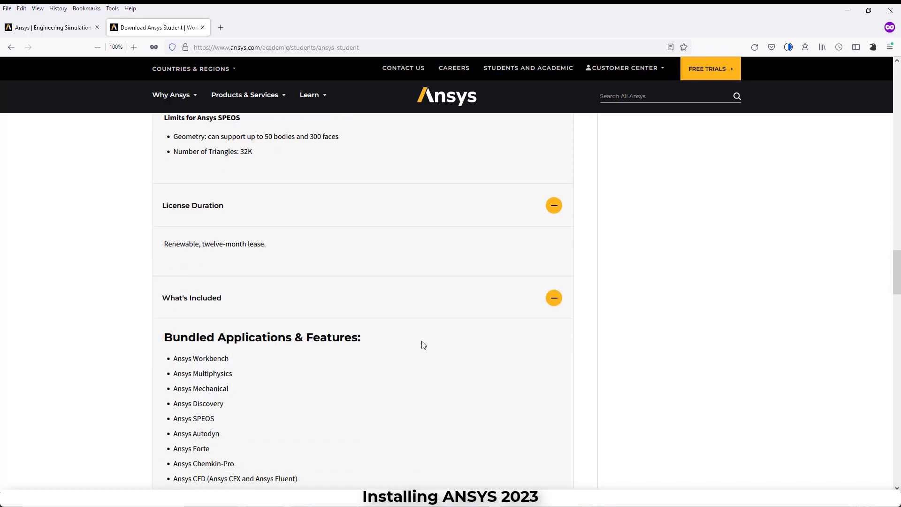
{"action": "scroll", "coordinate": [376, 338], "scroll_direction": "down", "scroll_amount": 2}
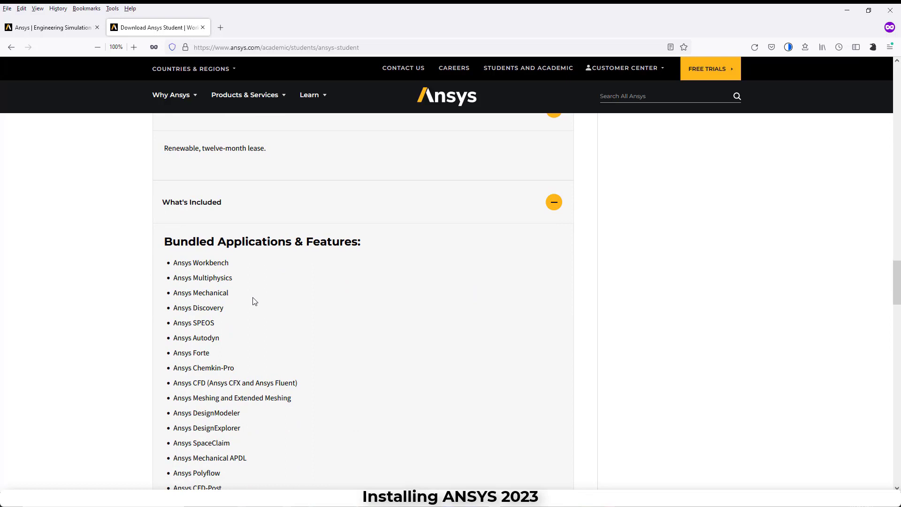
{"action": "scroll", "coordinate": [254, 301], "scroll_direction": "down", "scroll_amount": 2}
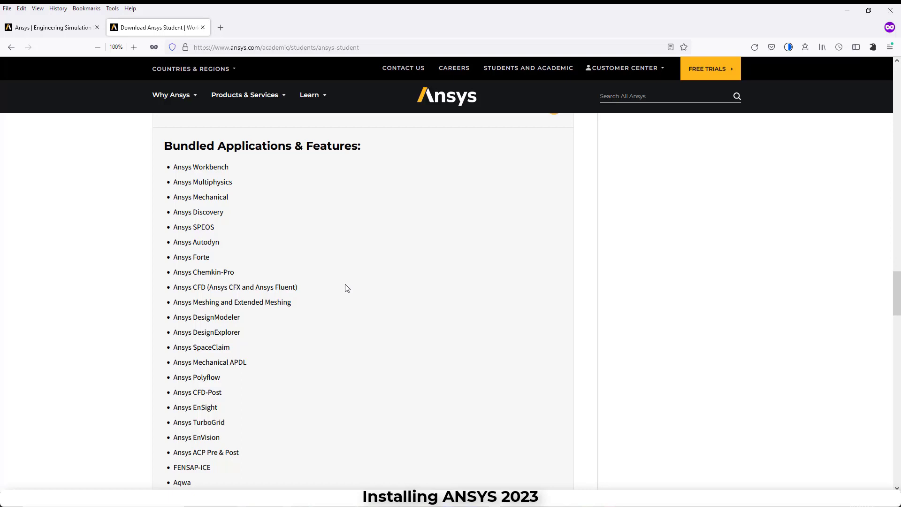
{"action": "scroll", "coordinate": [347, 287], "scroll_direction": "down", "scroll_amount": 1}
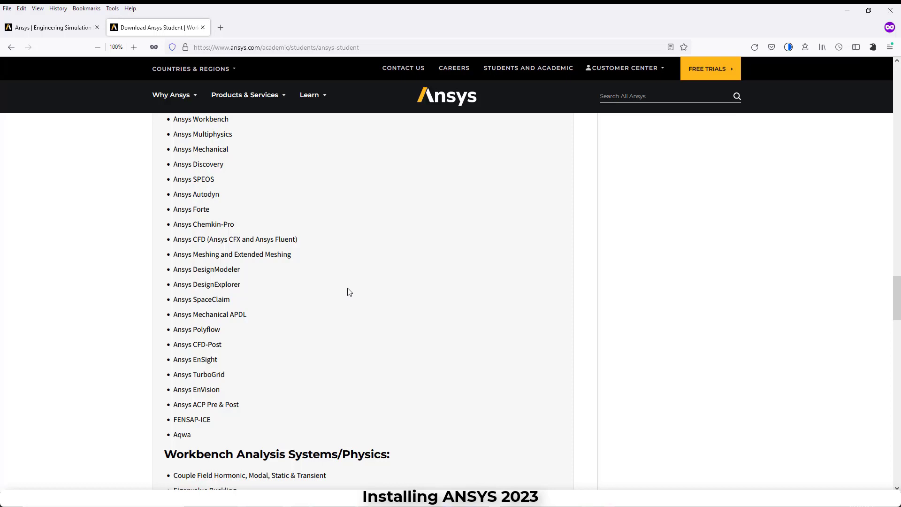
{"action": "scroll", "coordinate": [349, 292], "scroll_direction": "down", "scroll_amount": 12}
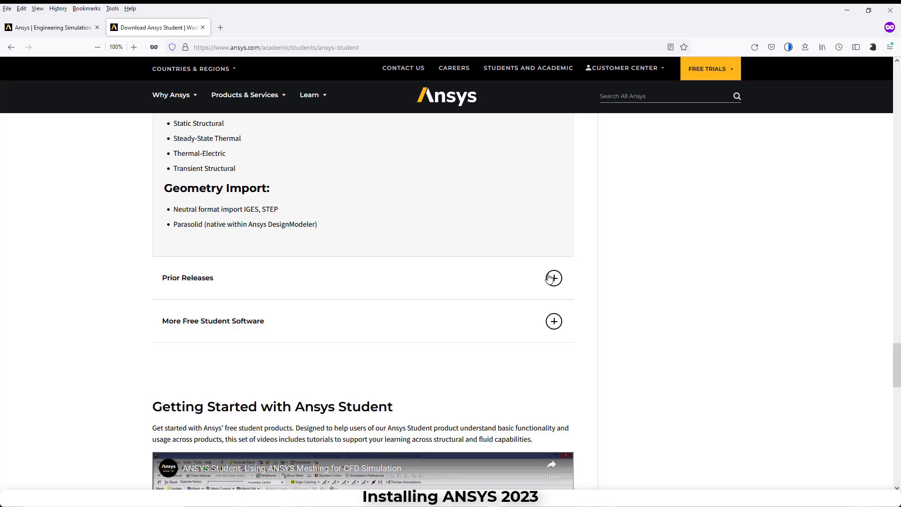
Expand Prior Releases and More Free Student Software, then browse the student product cards
{"action": "left_click", "coordinate": [550, 278]}
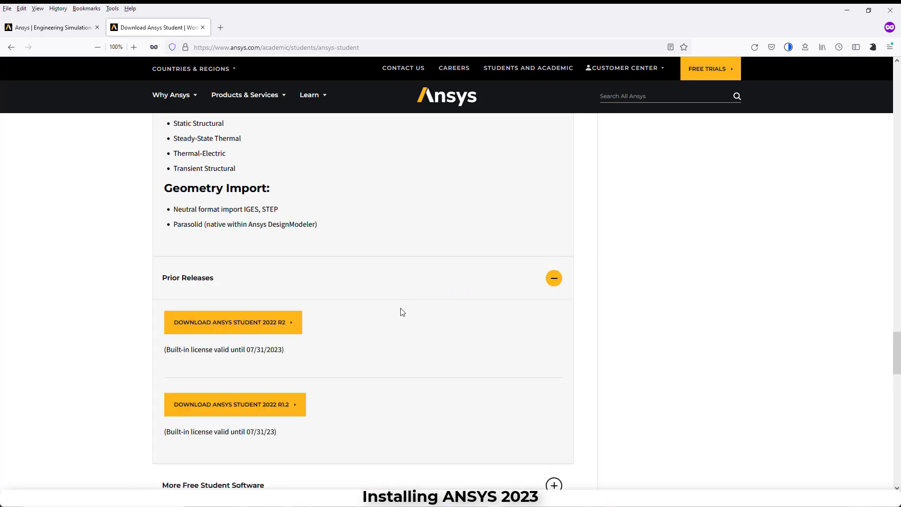
{"action": "scroll", "coordinate": [402, 311], "scroll_direction": "down", "scroll_amount": 2}
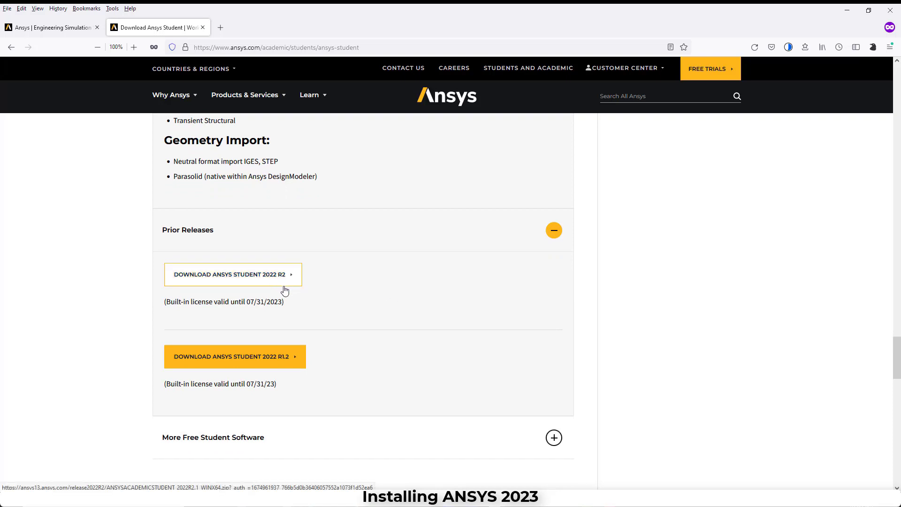
{"action": "scroll", "coordinate": [503, 270], "scroll_direction": "down", "scroll_amount": 2}
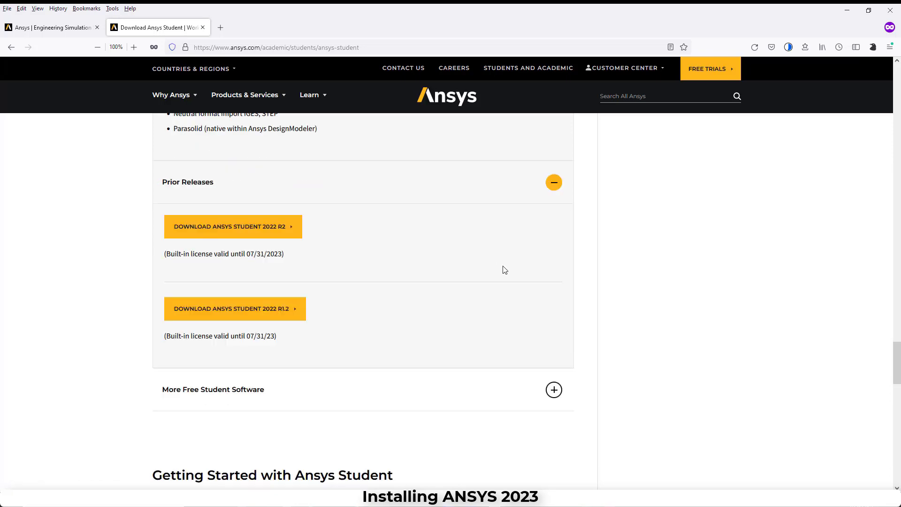
{"action": "scroll", "coordinate": [503, 268], "scroll_direction": "down", "scroll_amount": 4}
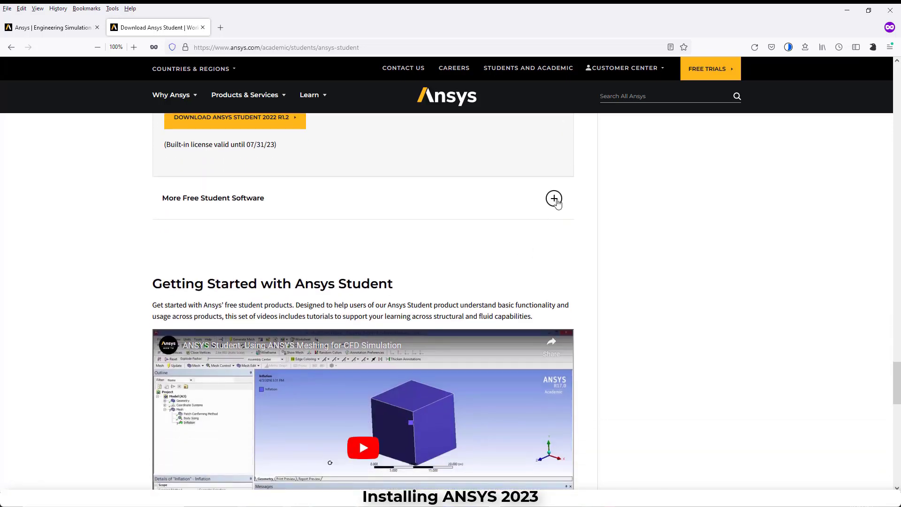
{"action": "left_click", "coordinate": [554, 199]}
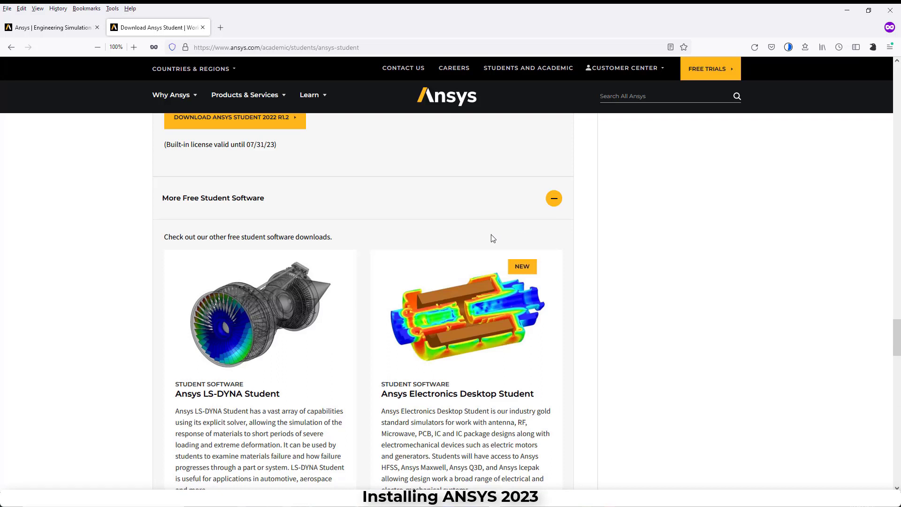
{"action": "scroll", "coordinate": [492, 238], "scroll_direction": "down", "scroll_amount": 1}
{"action": "scroll", "coordinate": [266, 246], "scroll_direction": "down", "scroll_amount": 1}
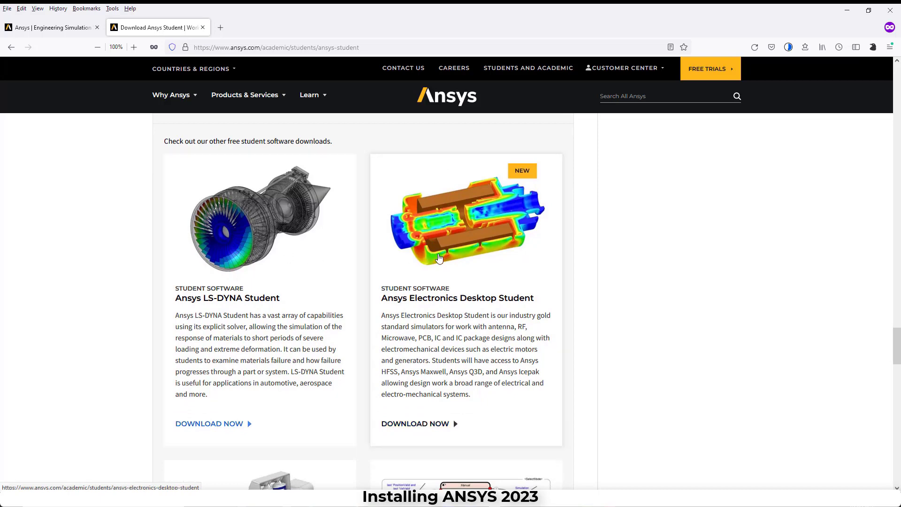
{"action": "scroll", "coordinate": [441, 255], "scroll_direction": "down", "scroll_amount": 5}
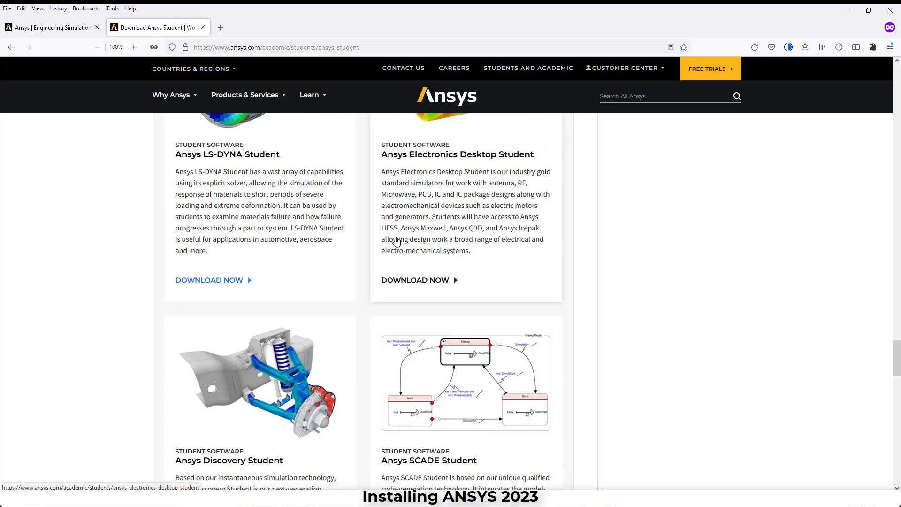
{"action": "scroll", "coordinate": [285, 283], "scroll_direction": "down", "scroll_amount": 1}
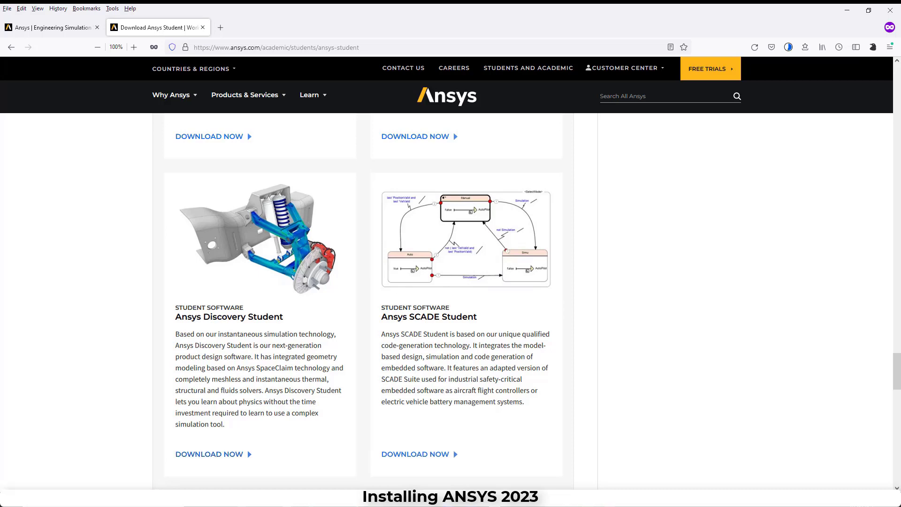
Extract the downloaded zip to ANSYSACADEMICSTUDENT_2023R1_WINX64\ from its download folder
{"action": "scroll", "coordinate": [451, 301], "scroll_direction": "up", "scroll_amount": 2}
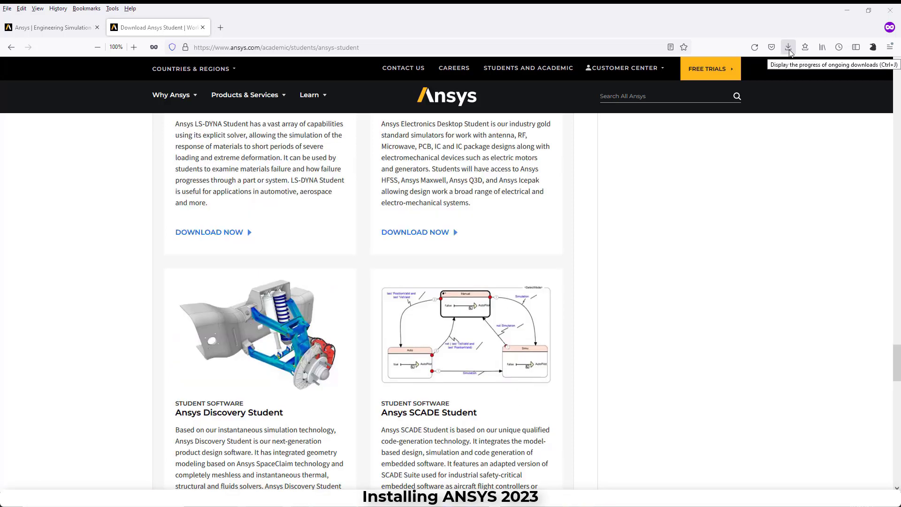
{"action": "left_click", "coordinate": [788, 47]}
{"action": "left_click", "coordinate": [782, 69]}
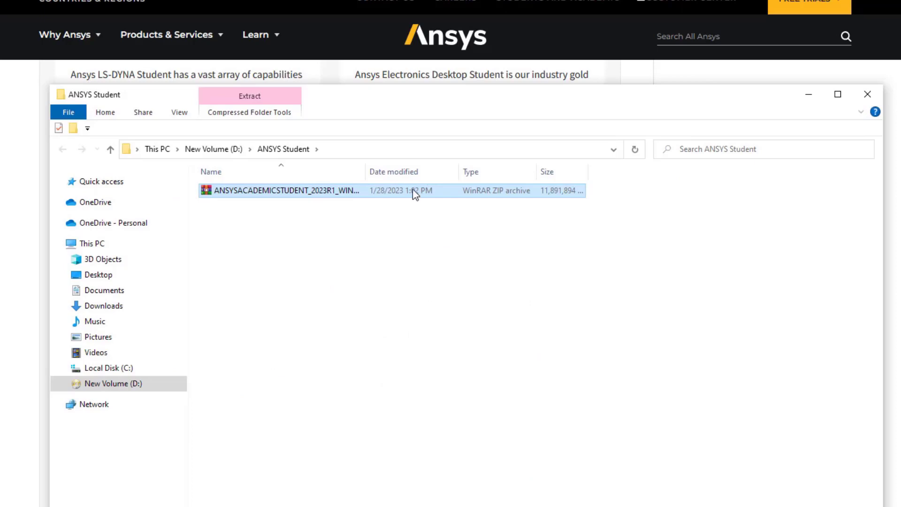
{"action": "right_click", "coordinate": [414, 191]}
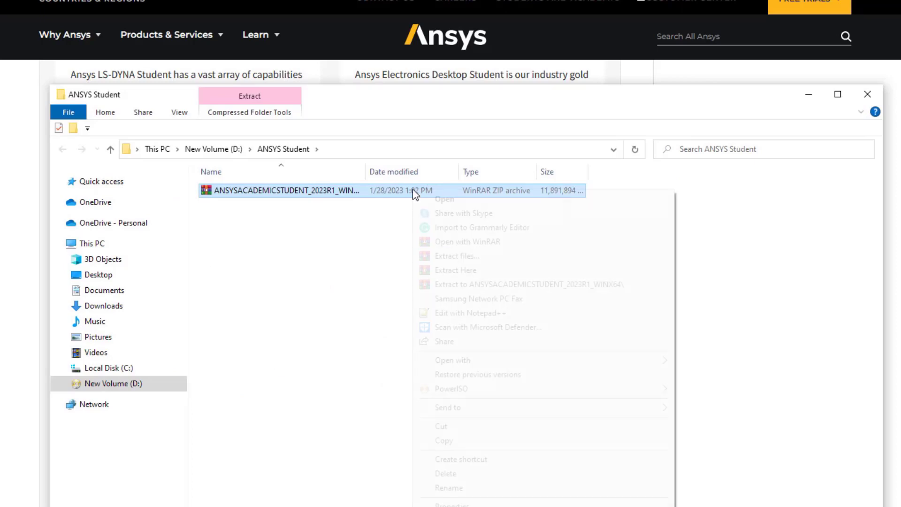
{"action": "left_click", "coordinate": [493, 285]}
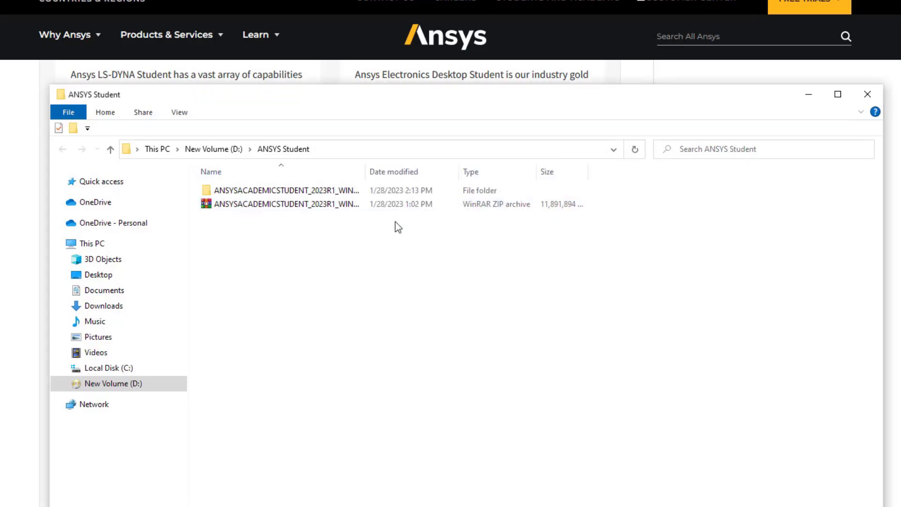
In the extracted ANSYSACADEMICSTUDENT_2023R1_WINX64 folder, bring up the options for setup.exe
{"action": "double_click", "coordinate": [358, 193]}
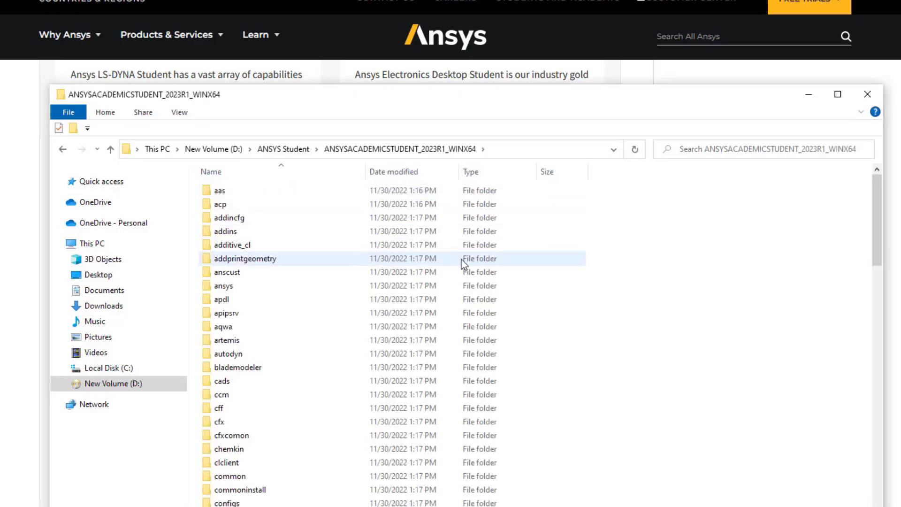
{"action": "scroll", "coordinate": [533, 302], "scroll_direction": "down", "scroll_amount": 12}
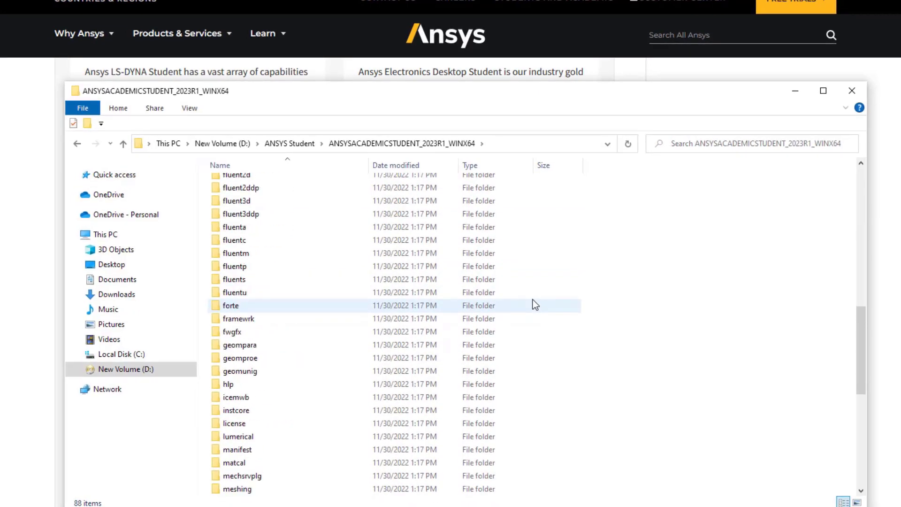
{"action": "scroll", "coordinate": [533, 305], "scroll_direction": "down", "scroll_amount": 9}
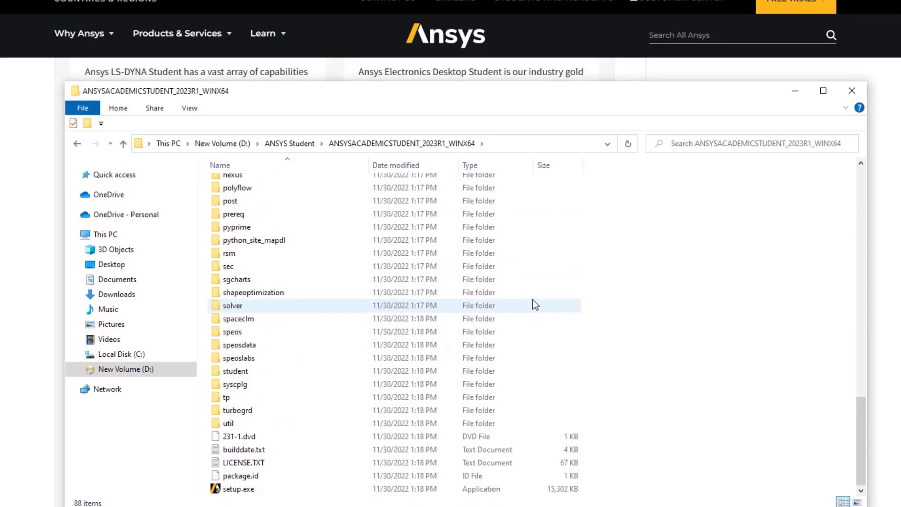
{"action": "left_click", "coordinate": [358, 489]}
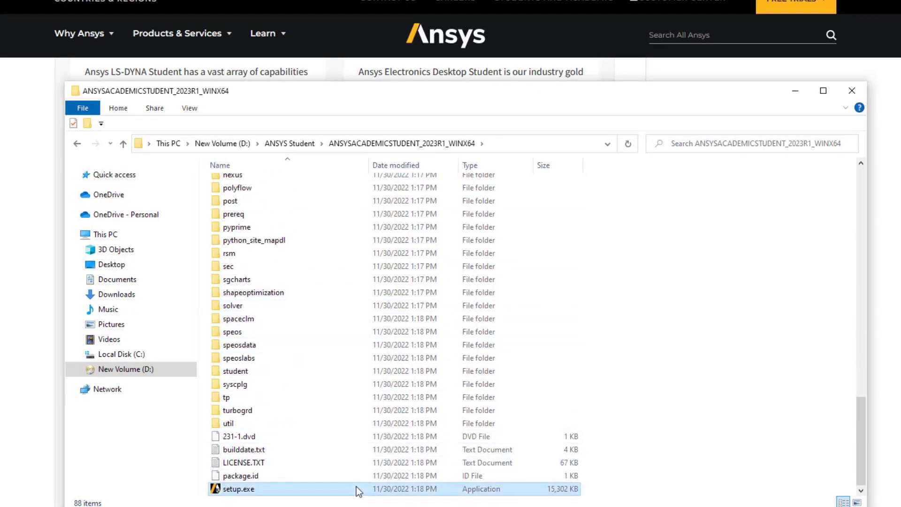
{"action": "right_click", "coordinate": [356, 489]}
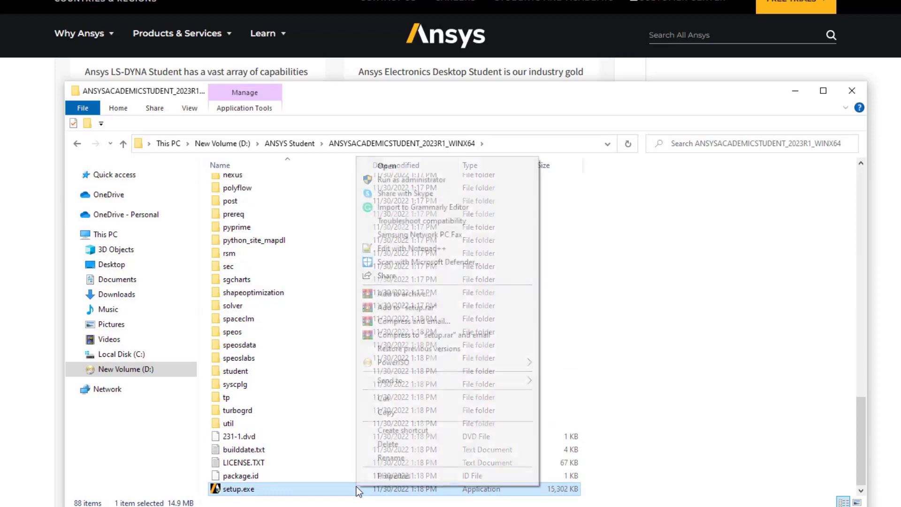
Install as administrator into C:\Program Files\ANSYS Inc\ANSYS Student without associating file extensions
{"action": "left_click", "coordinate": [478, 179]}
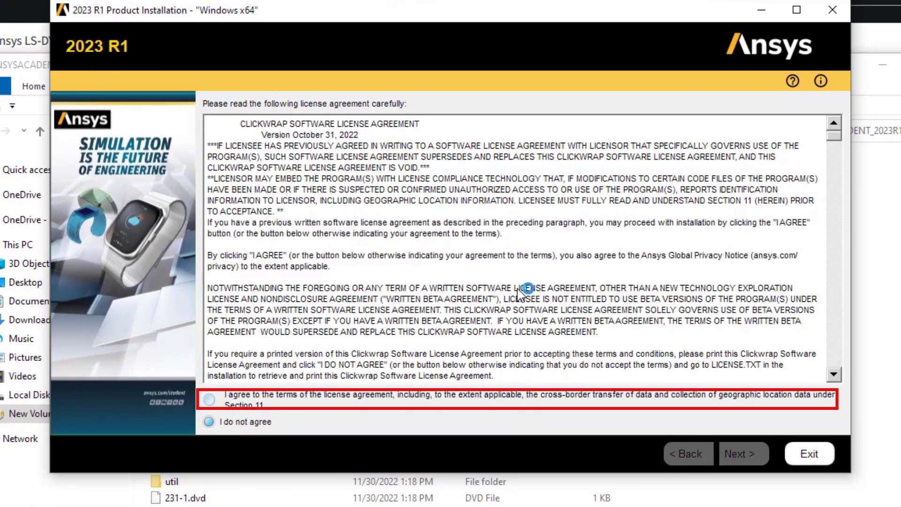
{"action": "key", "text": "Up"}
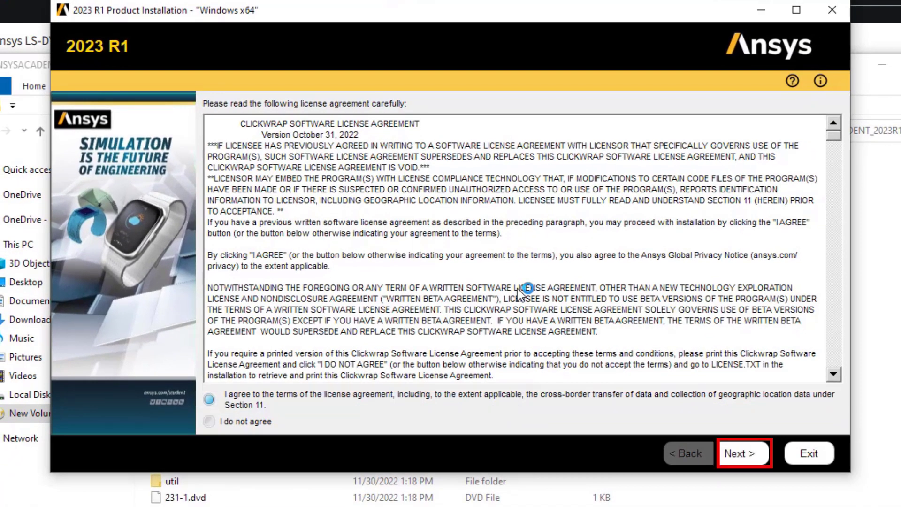
{"action": "key", "text": "Return"}
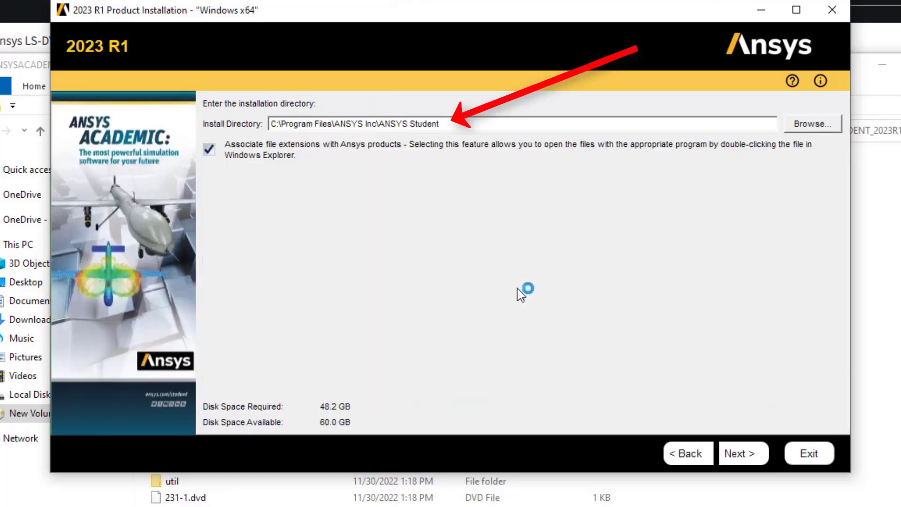
{"action": "key", "text": "shift+Home"}
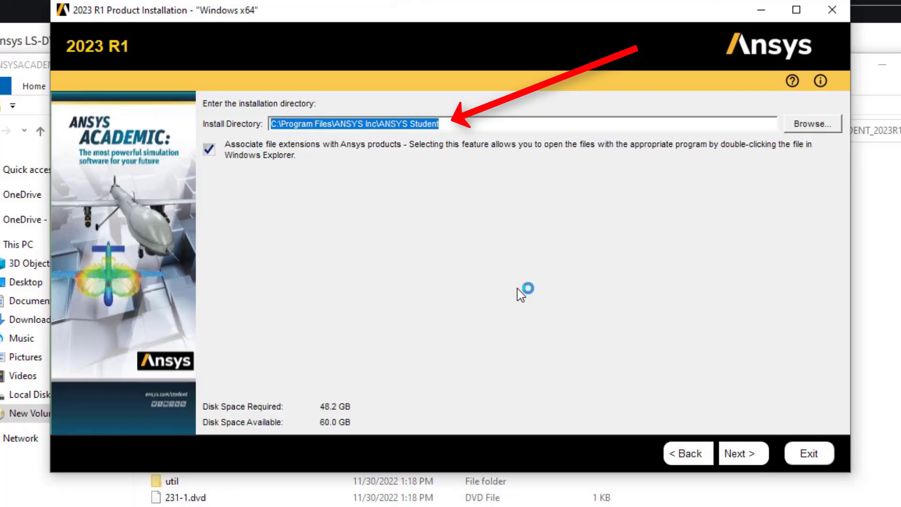
{"action": "key", "text": "Tab"}
{"action": "key", "text": "space"}
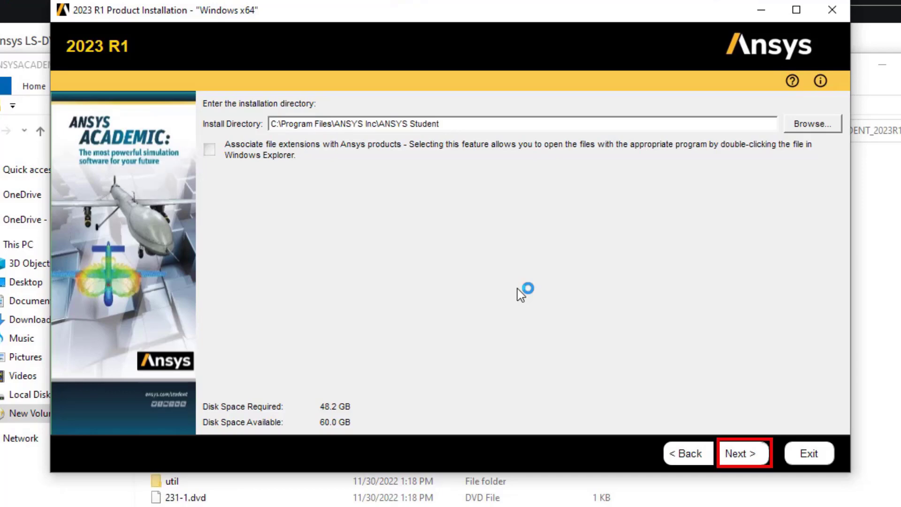
{"action": "key", "text": "Return"}
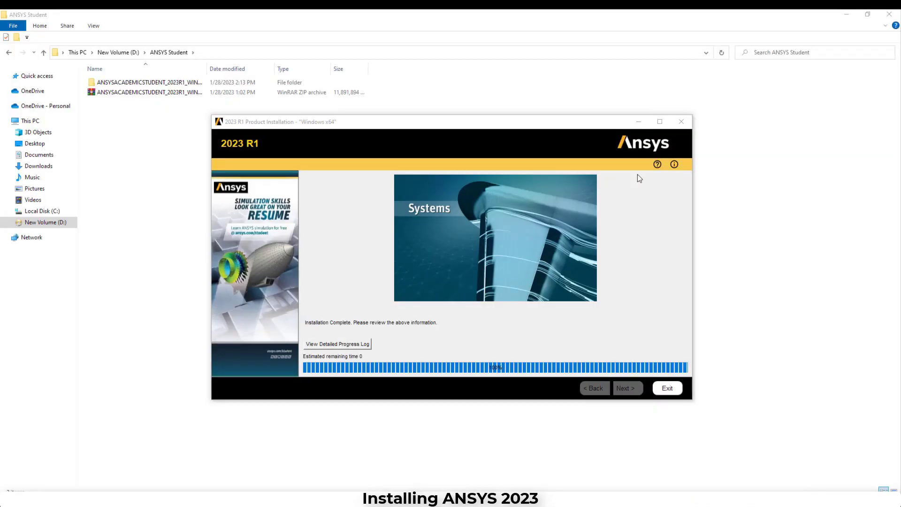
Close the installer, search 'workbench 2023' to launch Workbench 2023 R1, and allow licensing on private networks
{"action": "left_click", "coordinate": [811, 477]}
{"action": "key", "text": "super"}
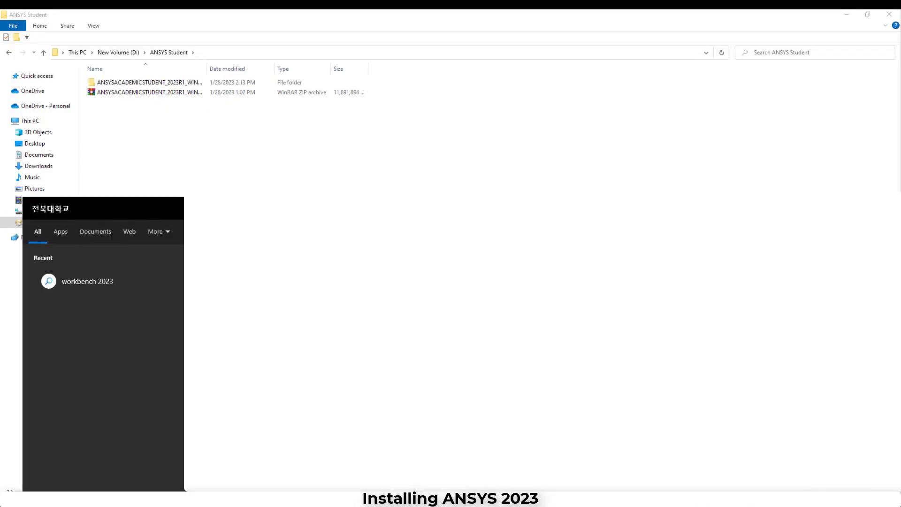
{"action": "type", "text": "workbench"}
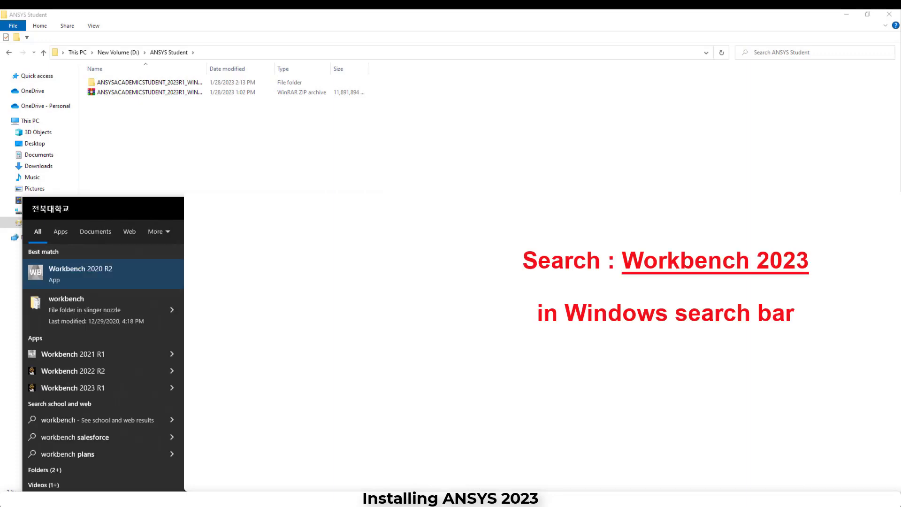
{"action": "type", "text": " 2023"}
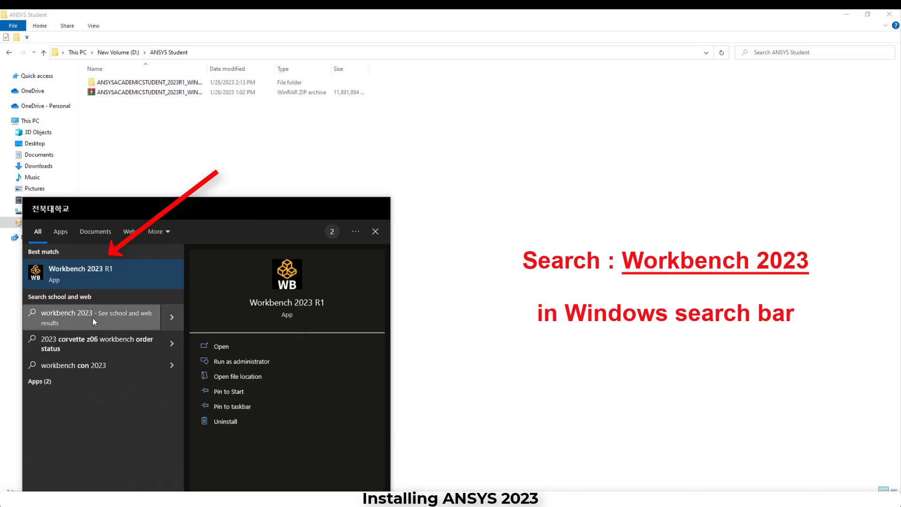
{"action": "left_click", "coordinate": [108, 279]}
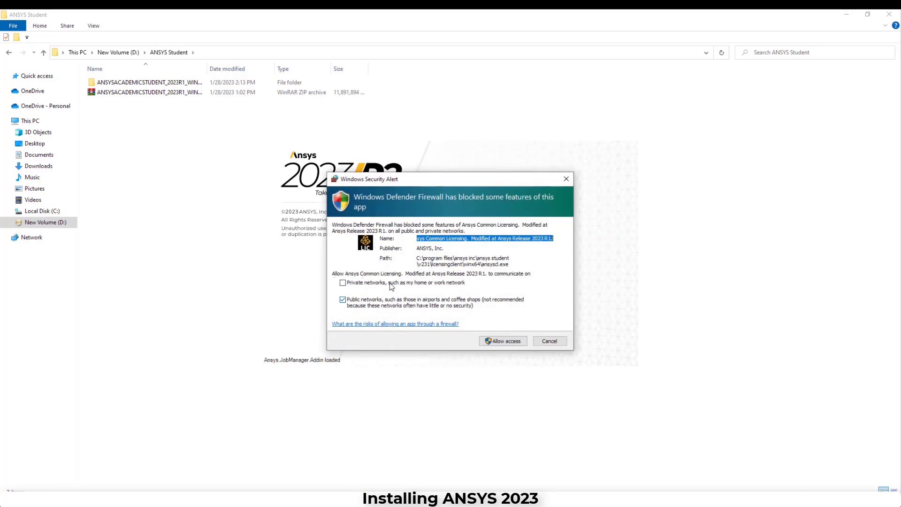
{"action": "left_click", "coordinate": [392, 284]}
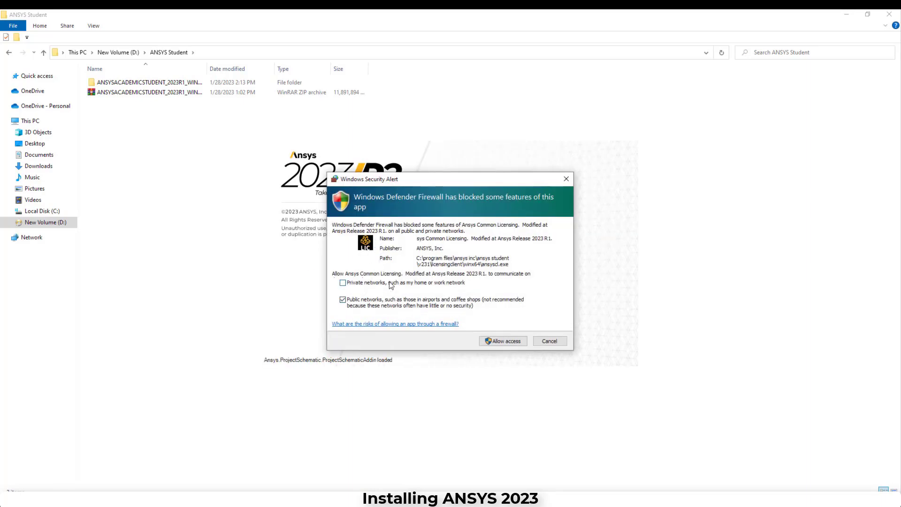
{"action": "left_click", "coordinate": [506, 342]}
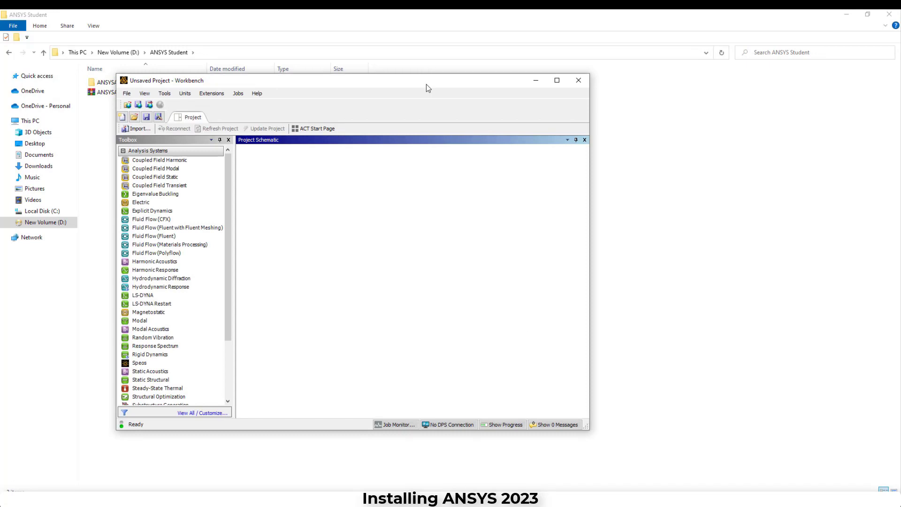
Add a Fluent component system from Component Systems and open its Setup cell to bring up Fluent Launcher
{"action": "left_click_drag", "start_coordinate": [425, 81], "coordinate": [480, 84]}
{"action": "scroll", "coordinate": [364, 221], "scroll_direction": "down", "scroll_amount": 3}
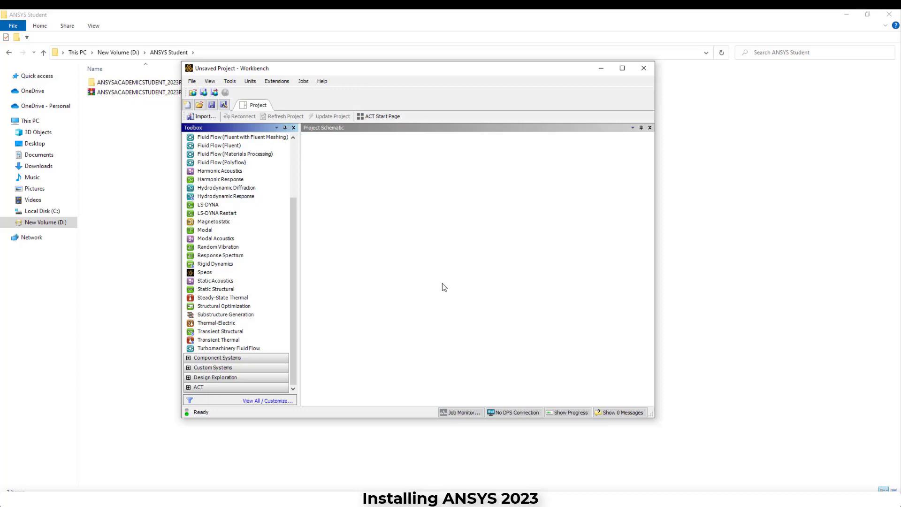
{"action": "left_click", "coordinate": [265, 358]}
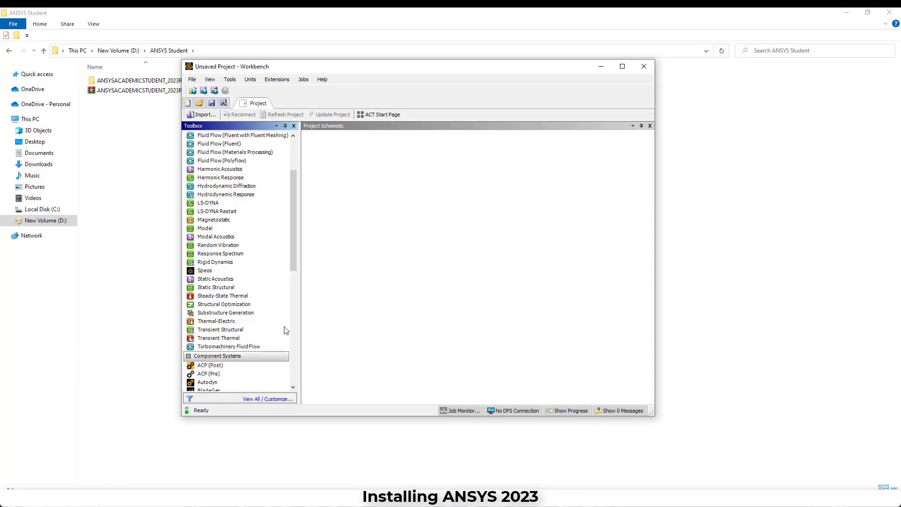
{"action": "scroll", "coordinate": [277, 333], "scroll_direction": "down", "scroll_amount": 2}
{"action": "scroll", "coordinate": [279, 326], "scroll_direction": "down", "scroll_amount": 2}
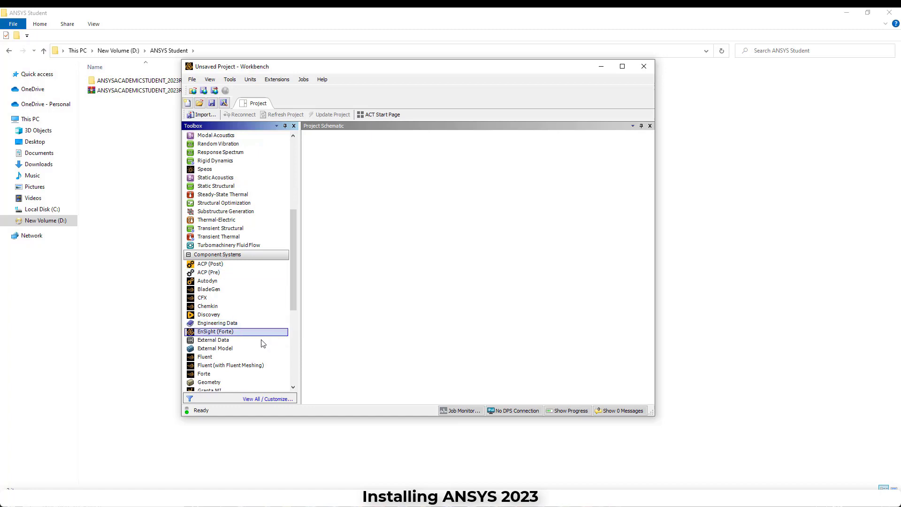
{"action": "double_click", "coordinate": [248, 358]}
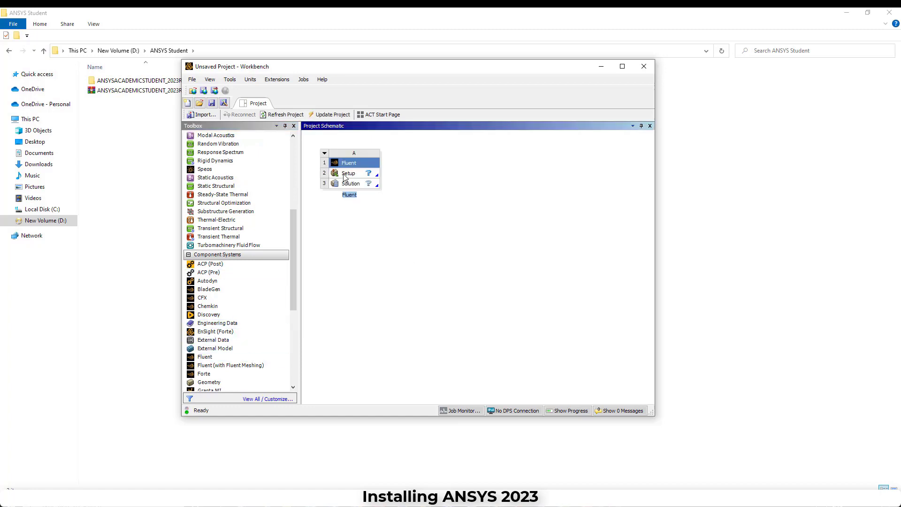
{"action": "left_click", "coordinate": [344, 174]}
{"action": "double_click", "coordinate": [347, 173]}
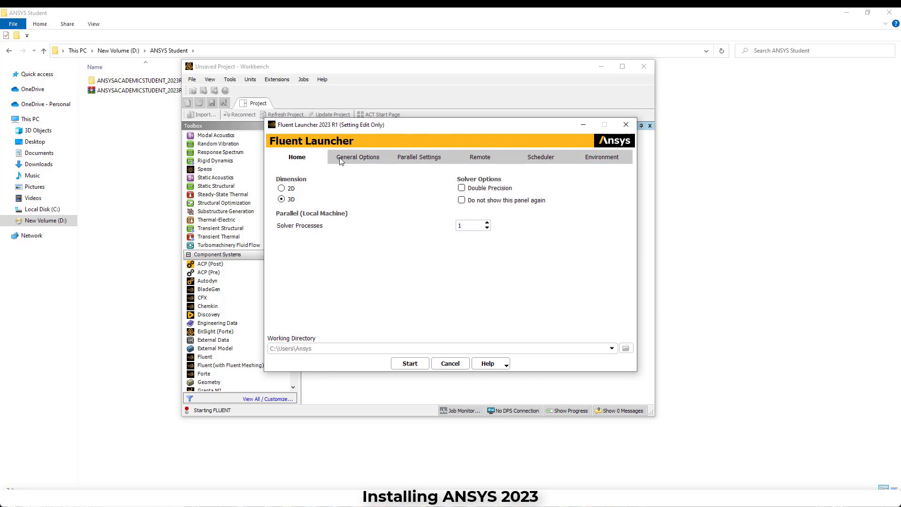
Change Solver Processes from 1 to 4 and start Fluent in 3D
{"action": "left_click", "coordinate": [471, 226]}
{"action": "double_click", "coordinate": [471, 226]}
{"action": "type", "text": "4"}
{"action": "left_click", "coordinate": [409, 363]}
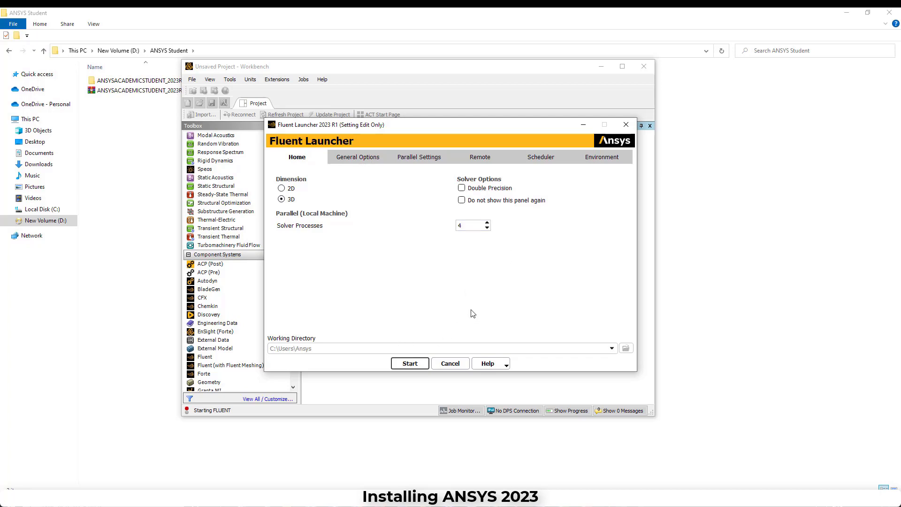